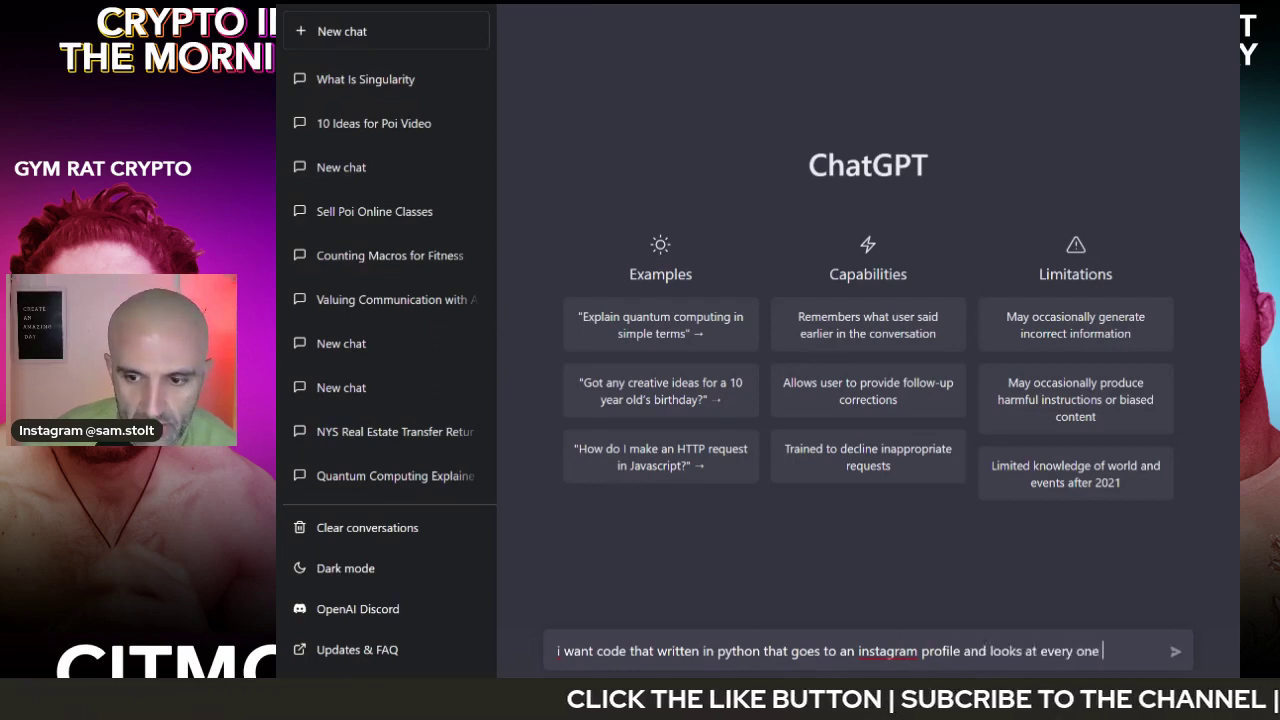
# Step: Ask for Python code that checks each of an Instagram profile's follows for listed contact info and puts it into a spreadsheet
pyautogui.write('llo')
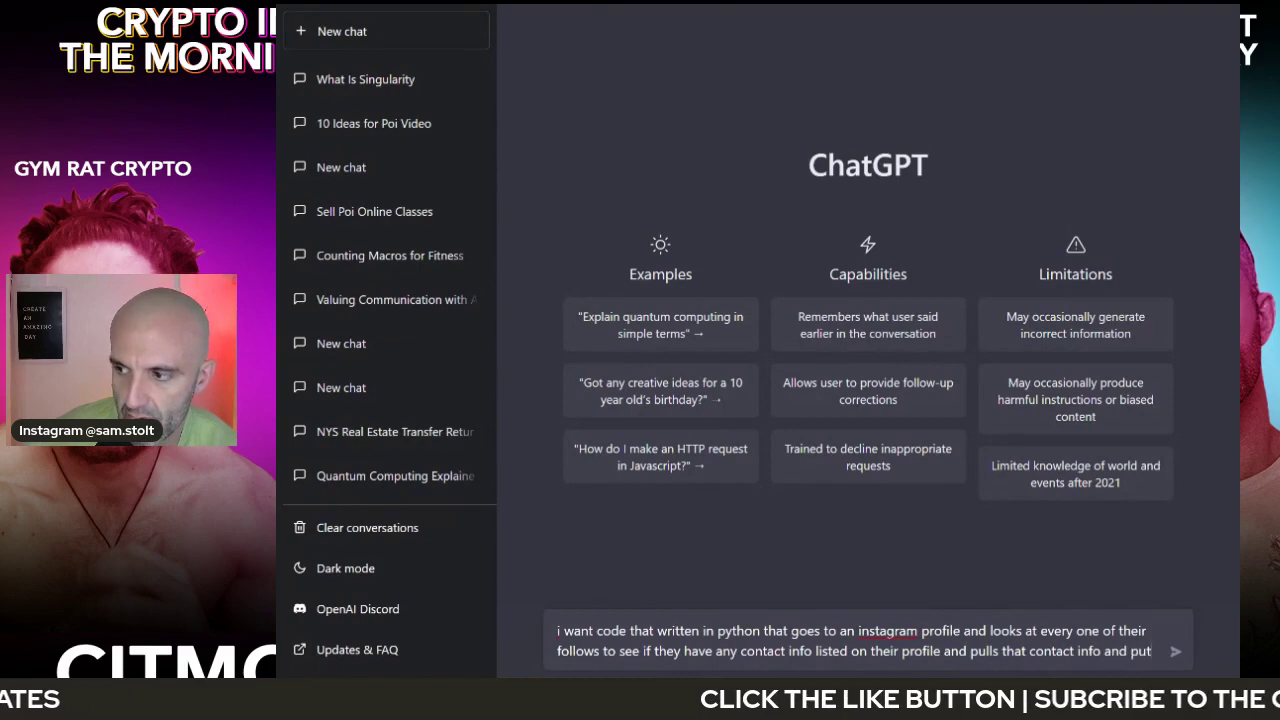
pyautogui.write('in')
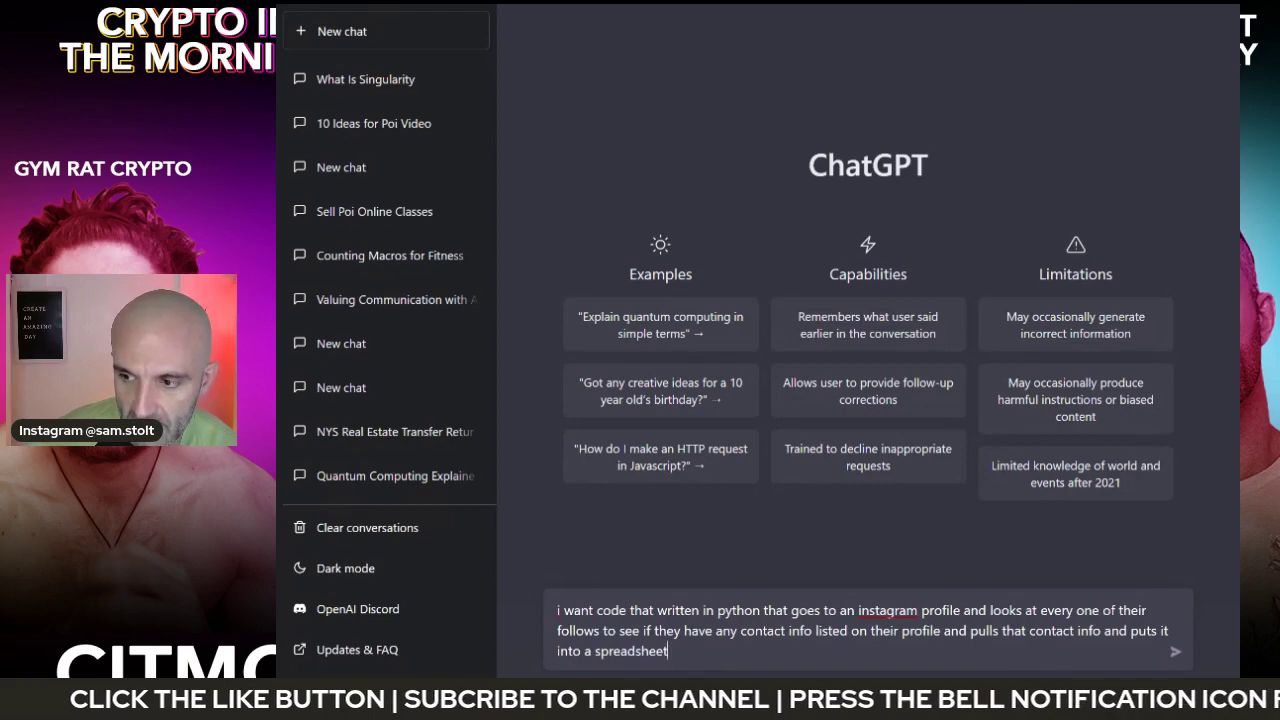
pyautogui.write('to a spreadsheet')
pyautogui.press('Return')
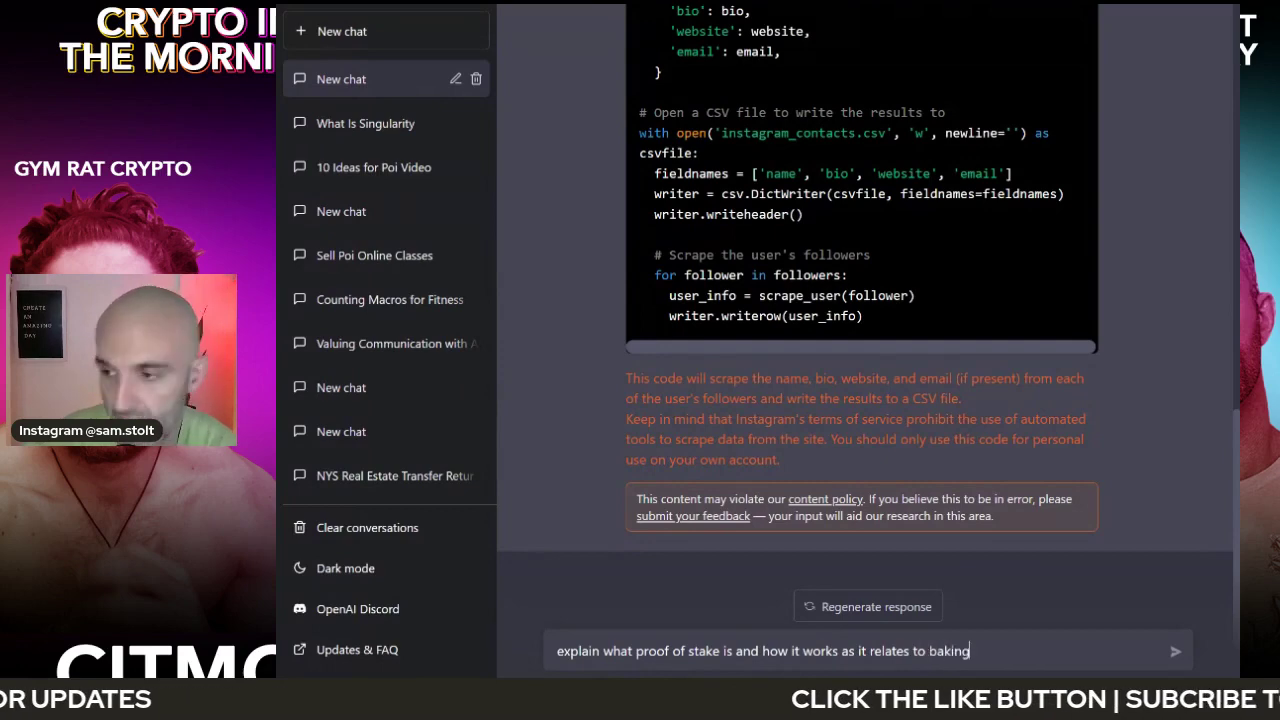
# Step: Ask for an explanation of what proof of stake is and how it works as it relates to baking, and look through the answer
pyautogui.press('Return')
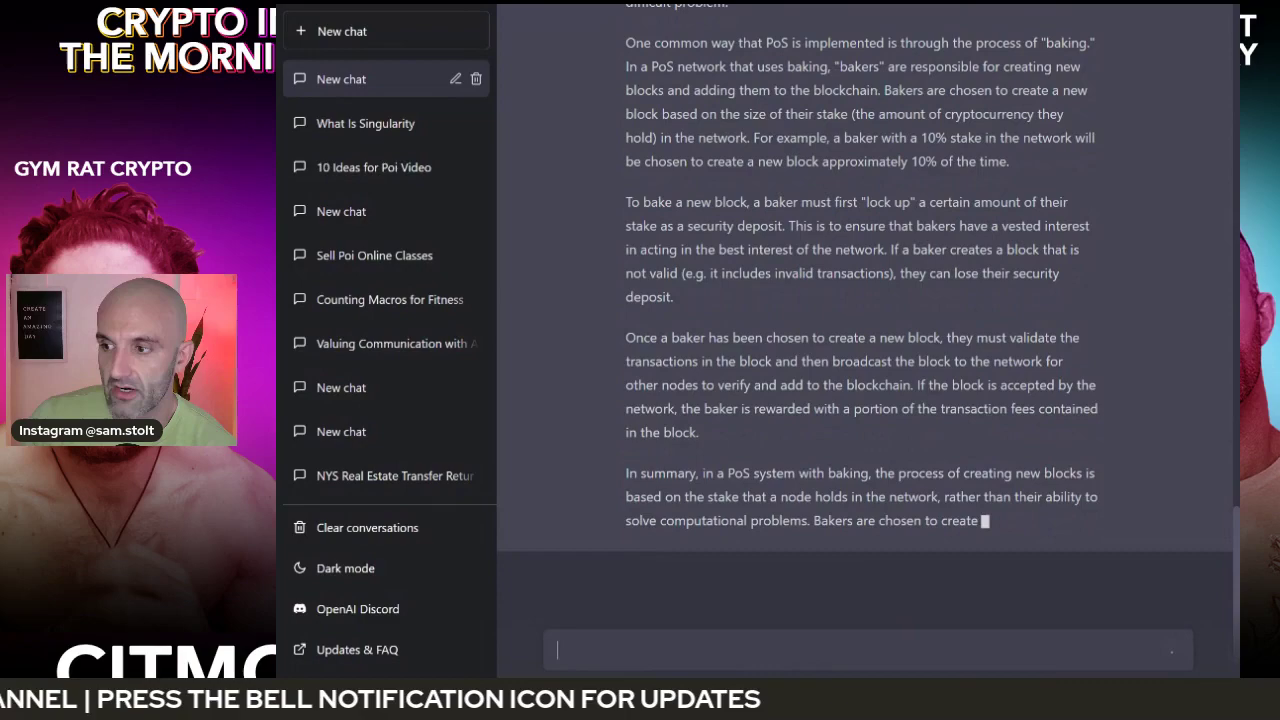
pyautogui.scroll(4, 866, 400)
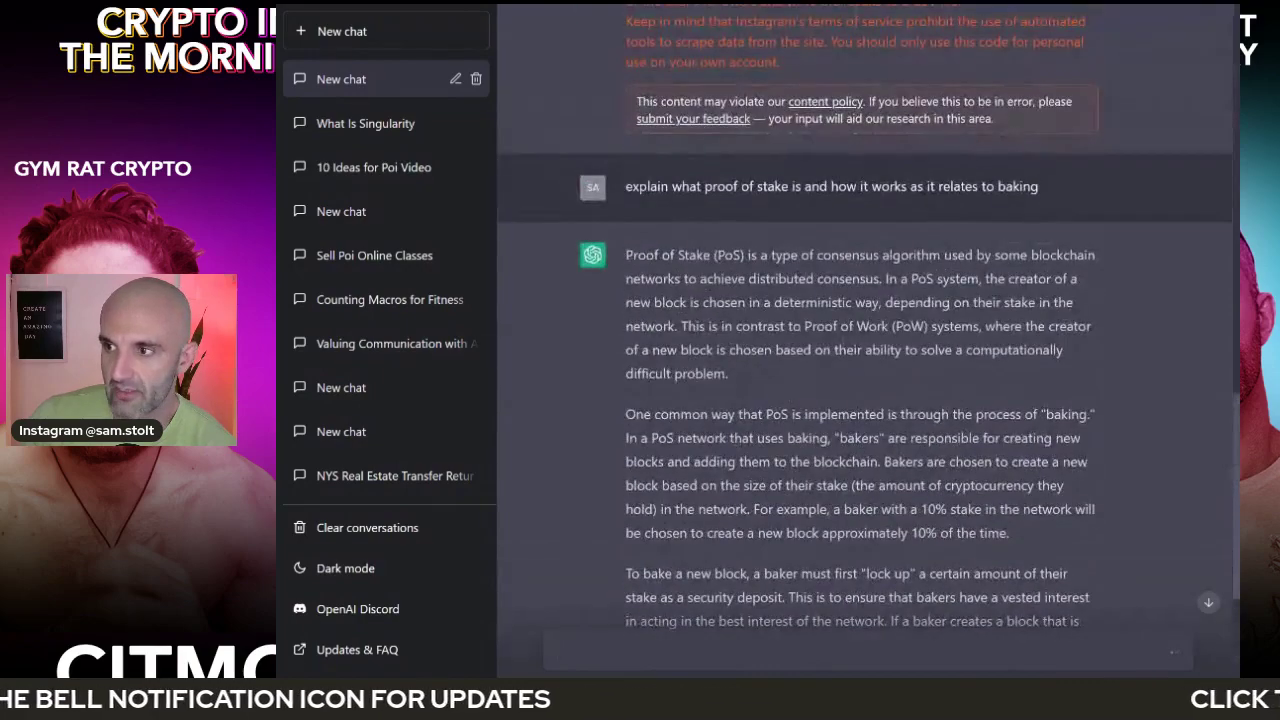
pyautogui.scroll(-5, 869, 631)
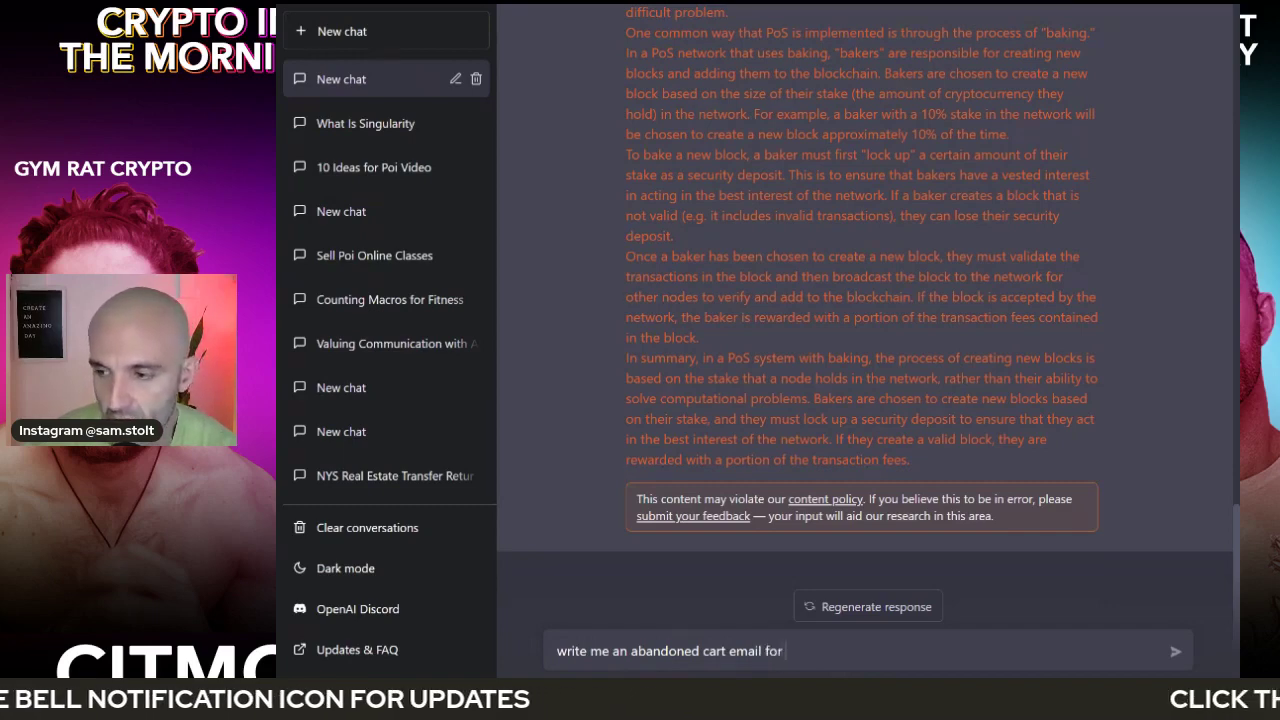
# Step: Request an abandoned cart email for bpc-157 with a code for 25% off that lasts for 24 hours
pyautogui.write('c')
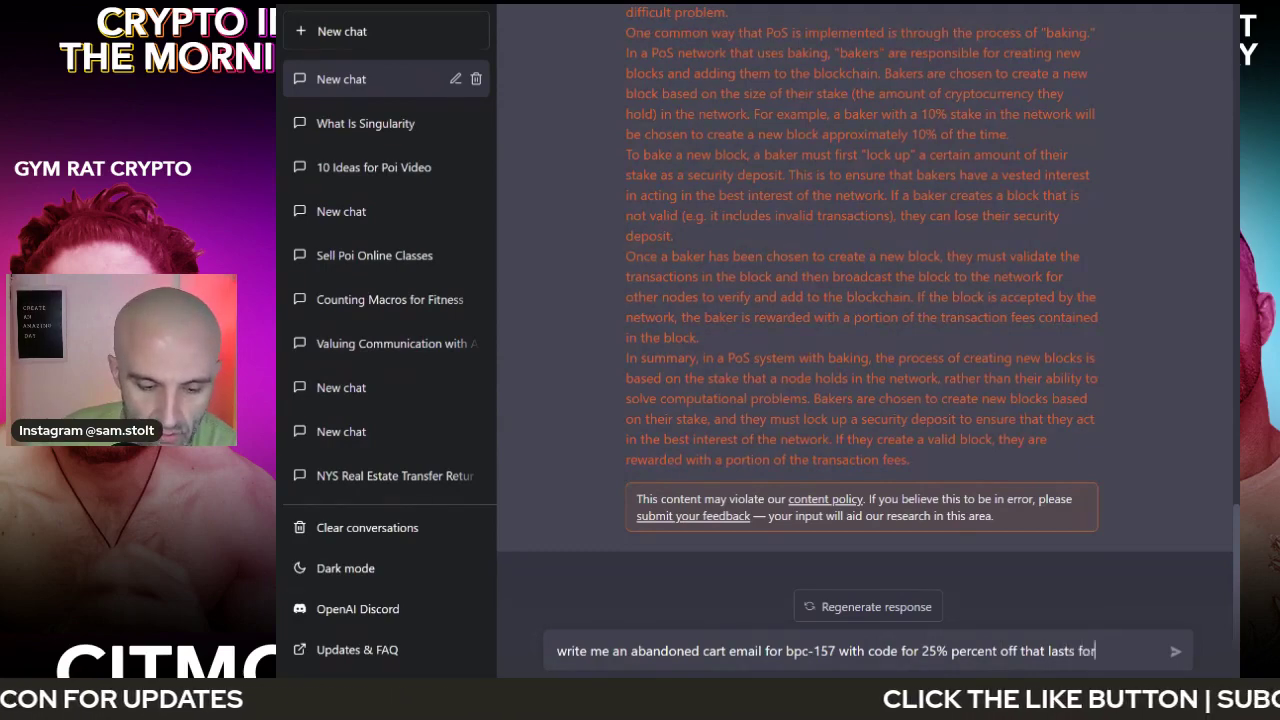
pyautogui.write('ours')
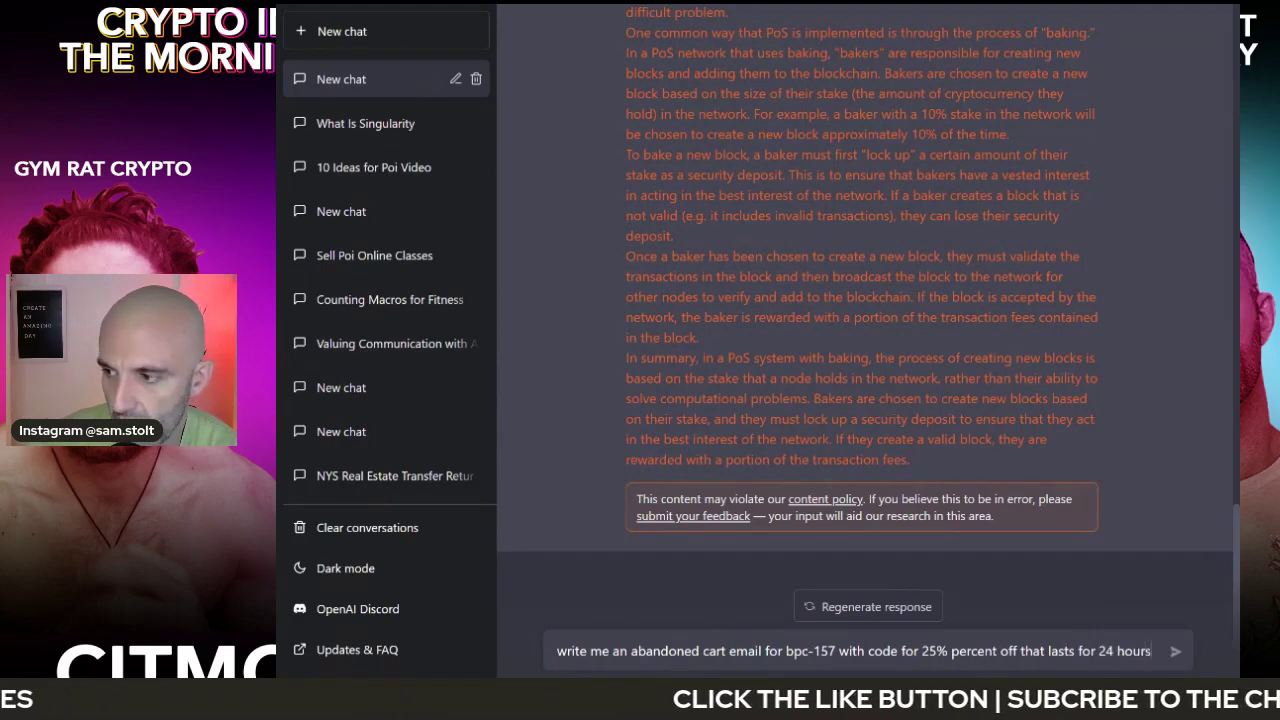
pyautogui.press('Return')
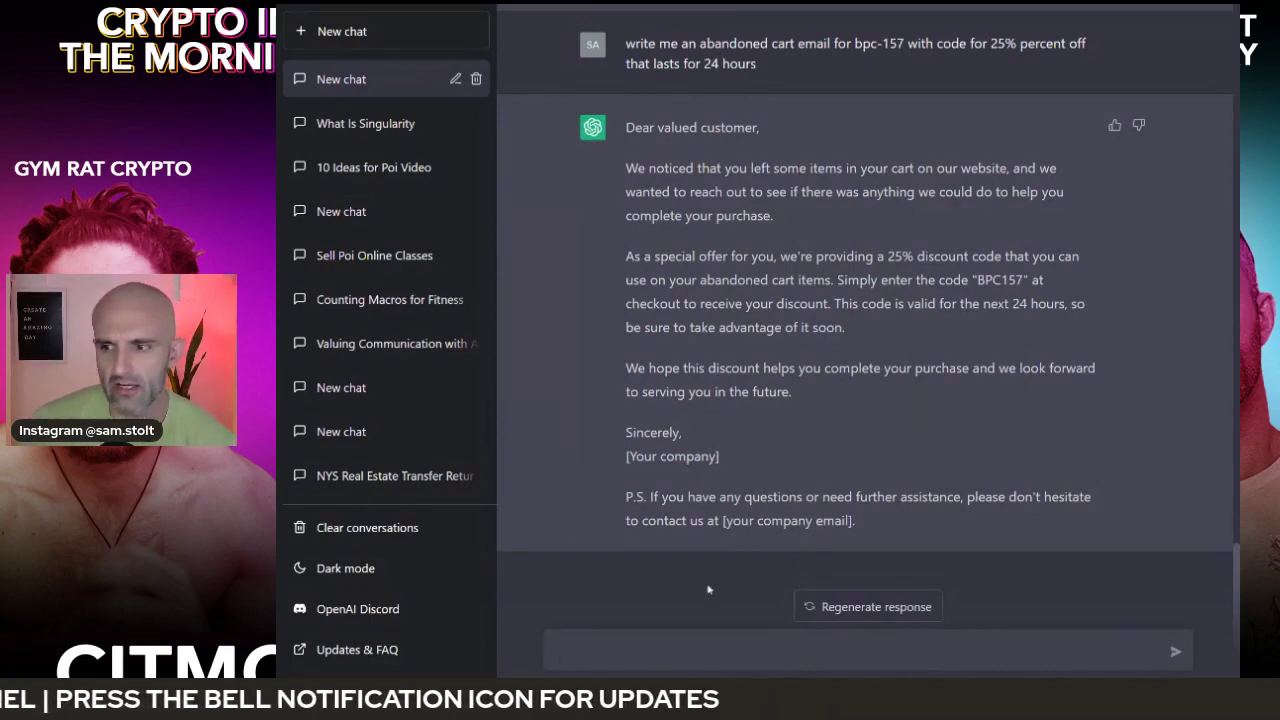
# Step: Ask to make the abandoned cart email more cheeky, compare it with the first version and select the rewritten text
pyautogui.write('ma')
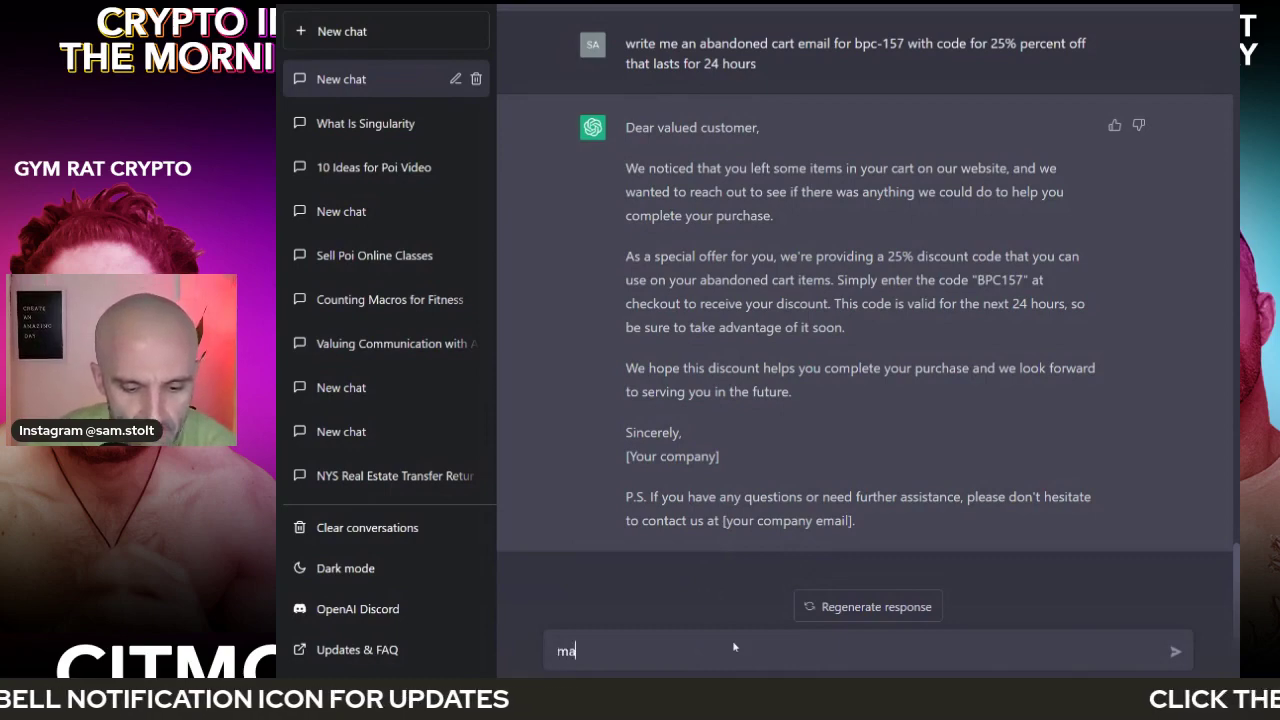
pyautogui.write('ke this more cheeky')
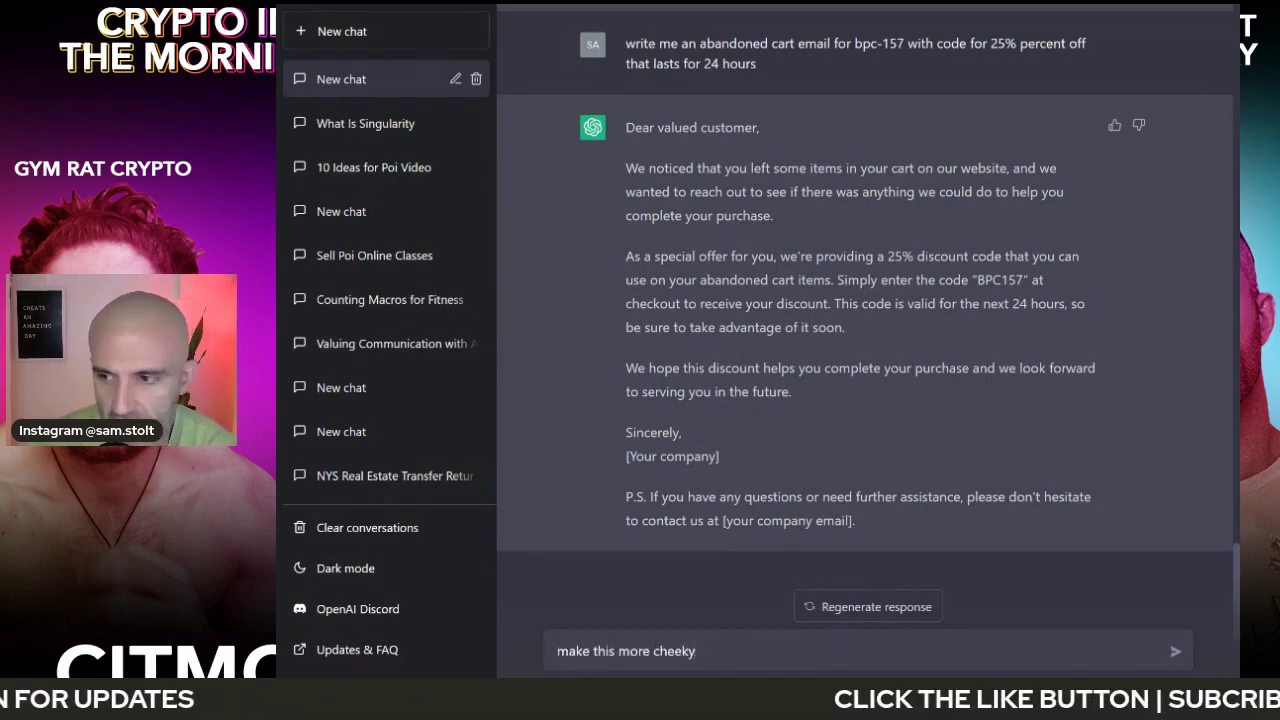
pyautogui.press('Return')
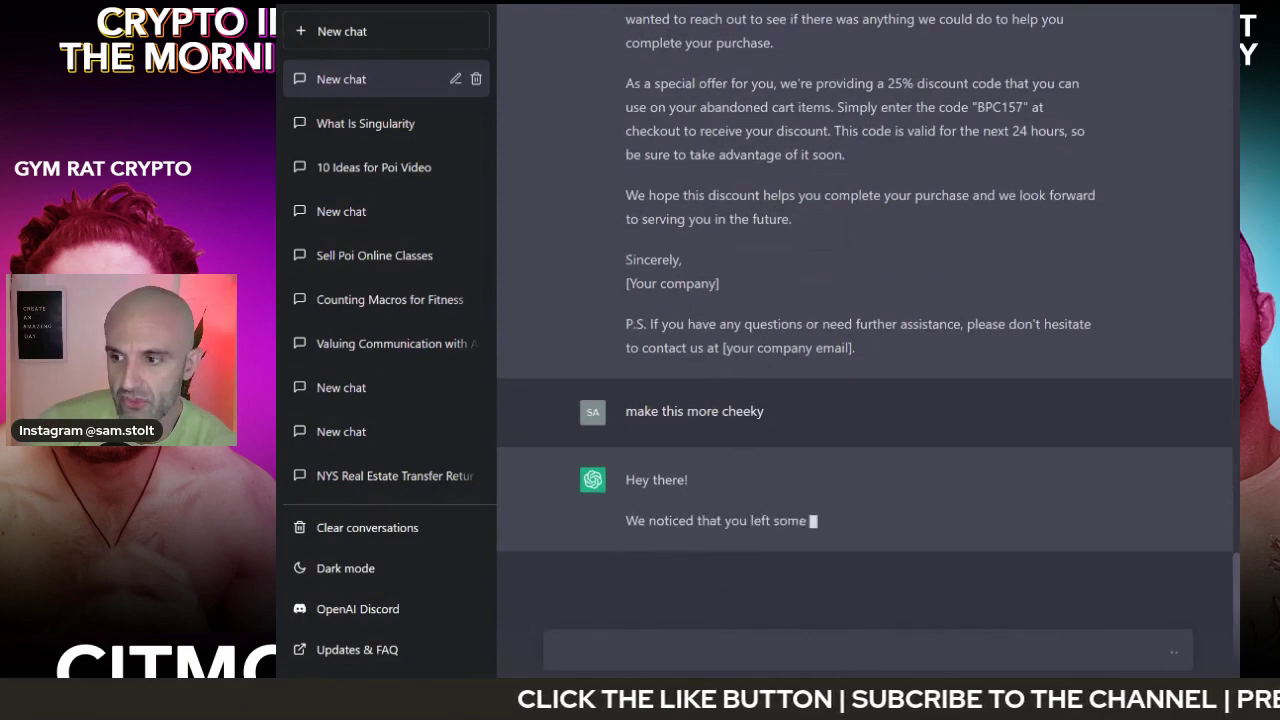
pyautogui.scroll(3, 680, 300)
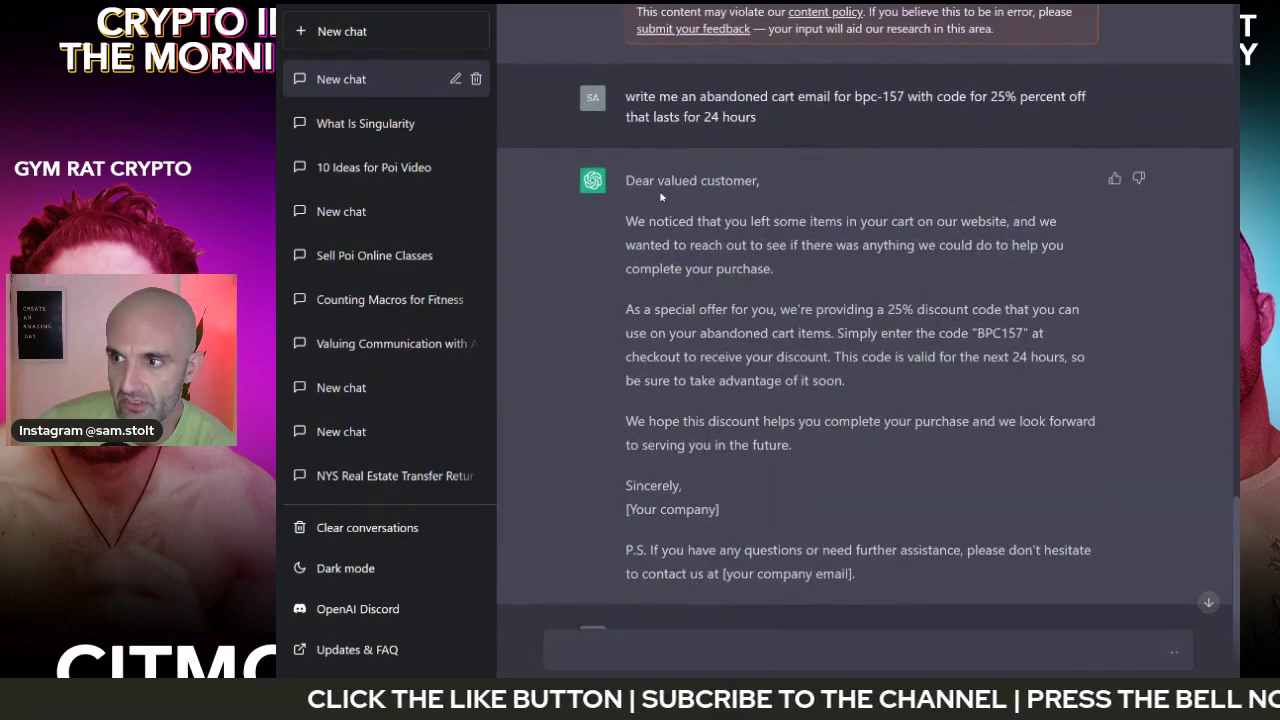
pyautogui.scroll(-3, 650, 204)
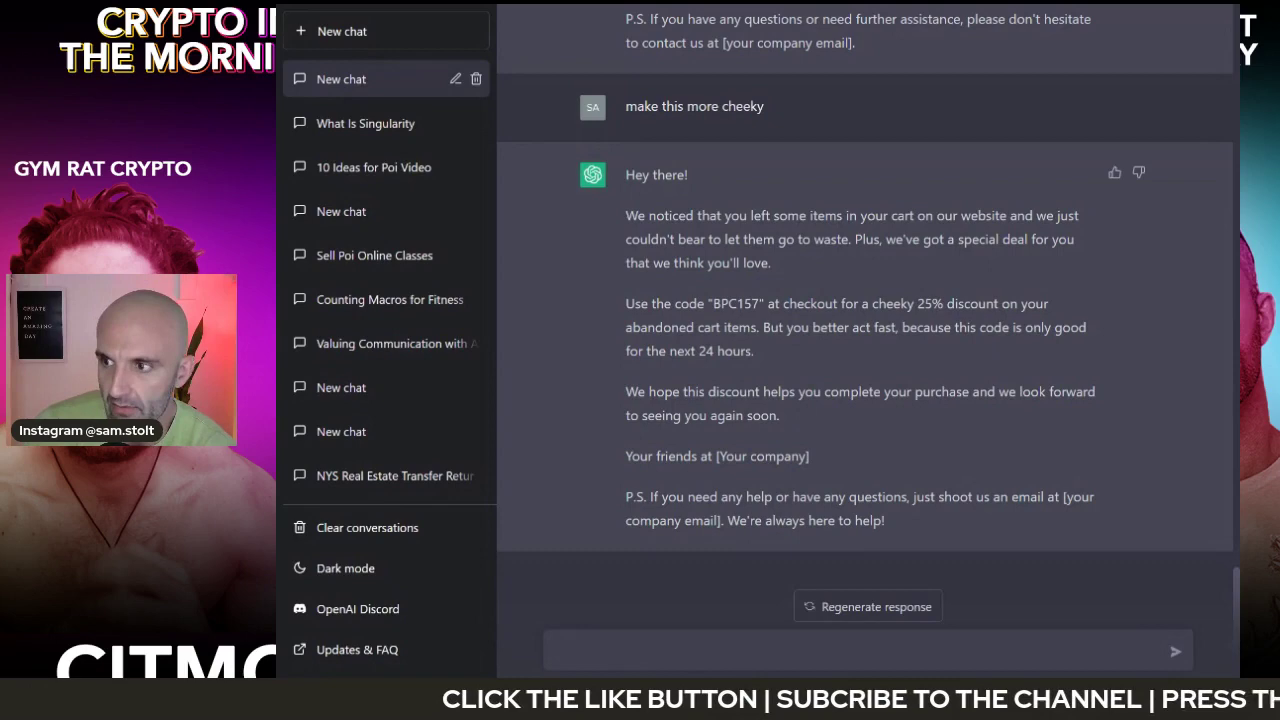
pyautogui.moveTo(622, 170); pyautogui.dragTo(926, 523)
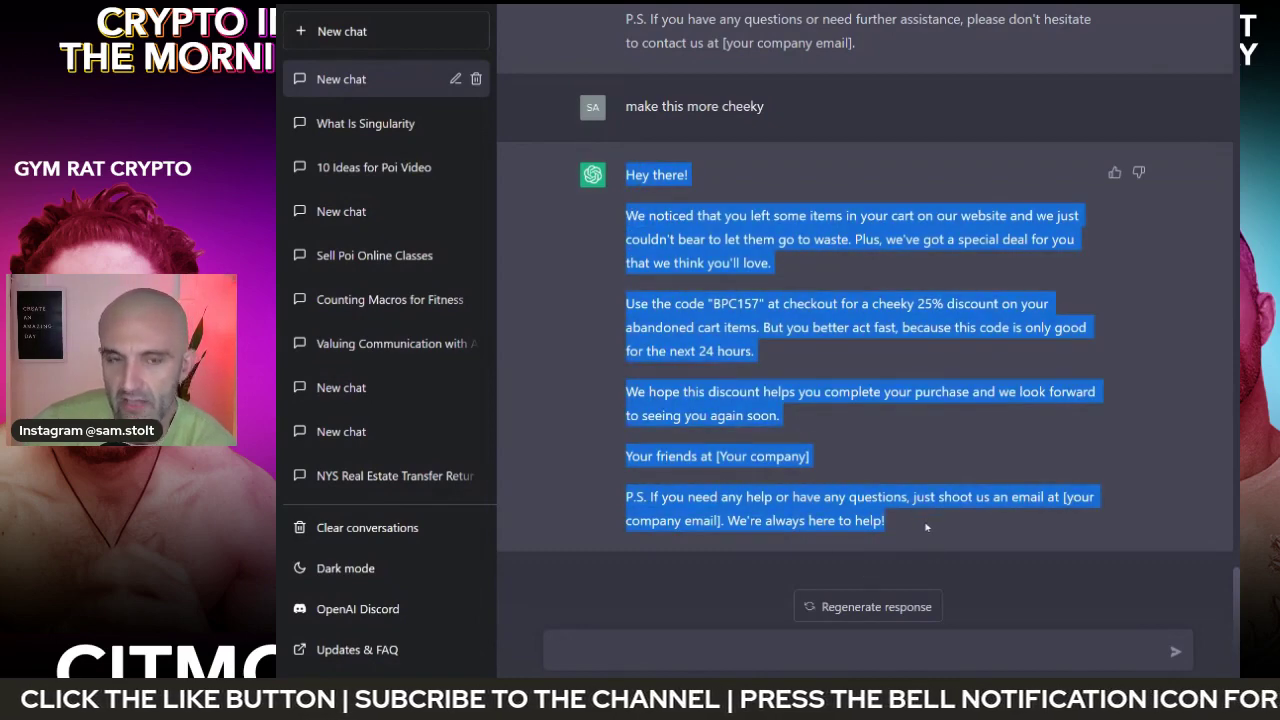
# Step: Request 10 click baity subject lines for this email
pyautogui.click(700, 662)
pyautogui.write('create')
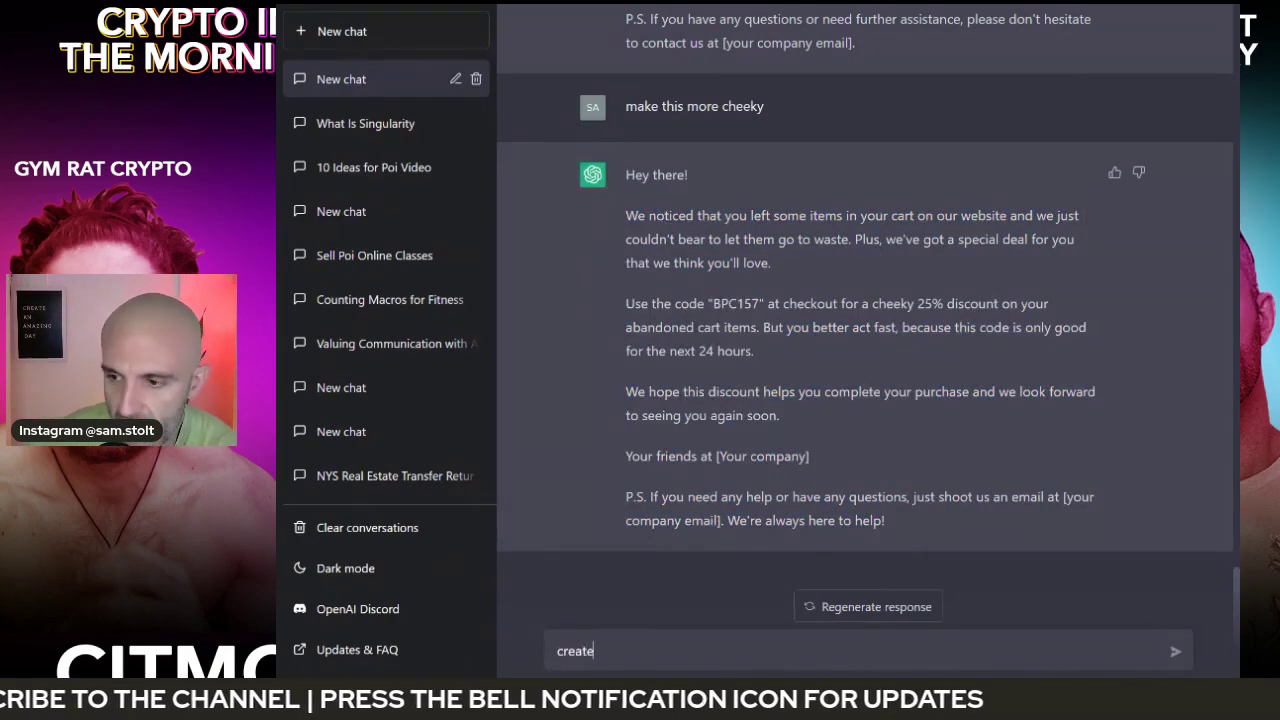
pyautogui.write(' are click baity')
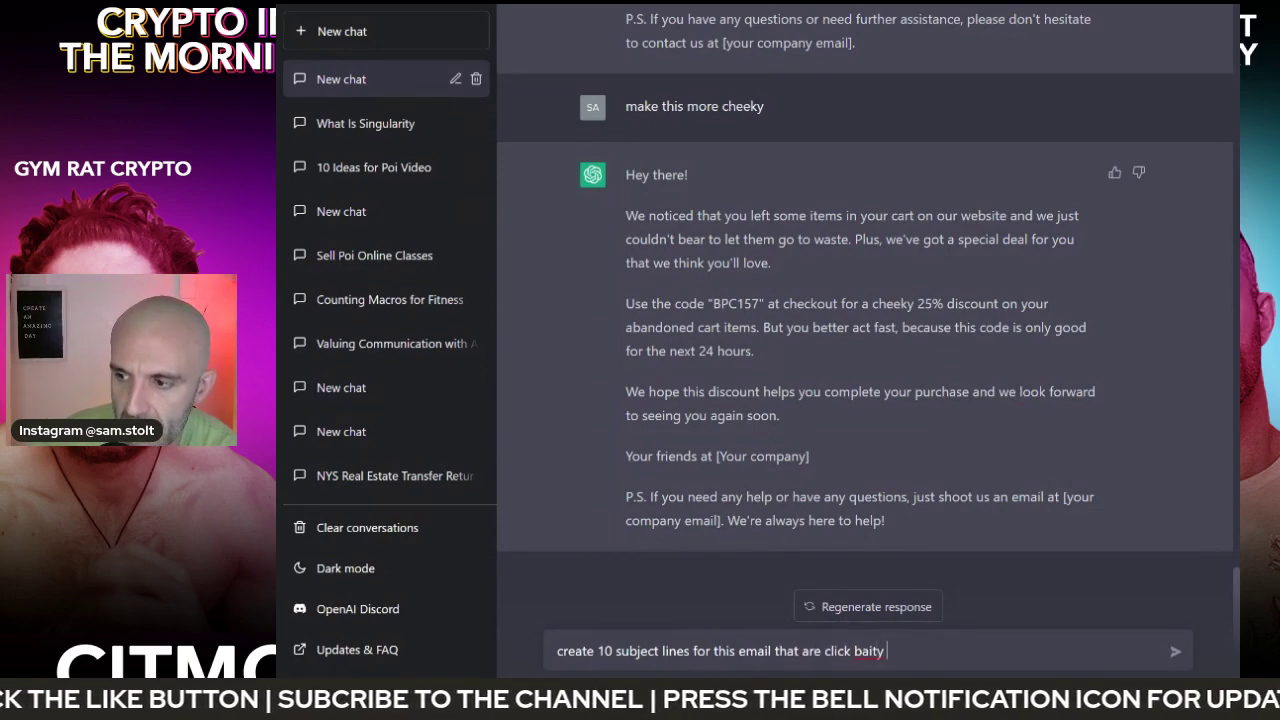
pyautogui.press('Return')
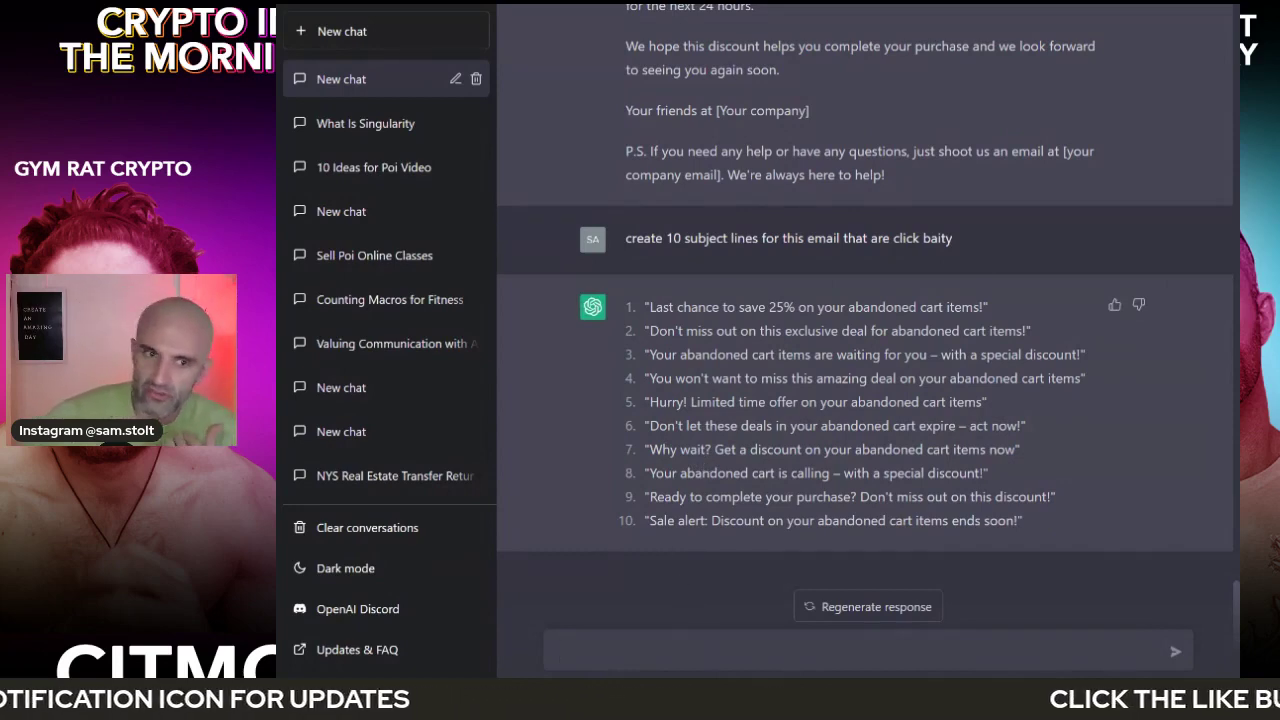
pyautogui.scroll(15, 830, 440)
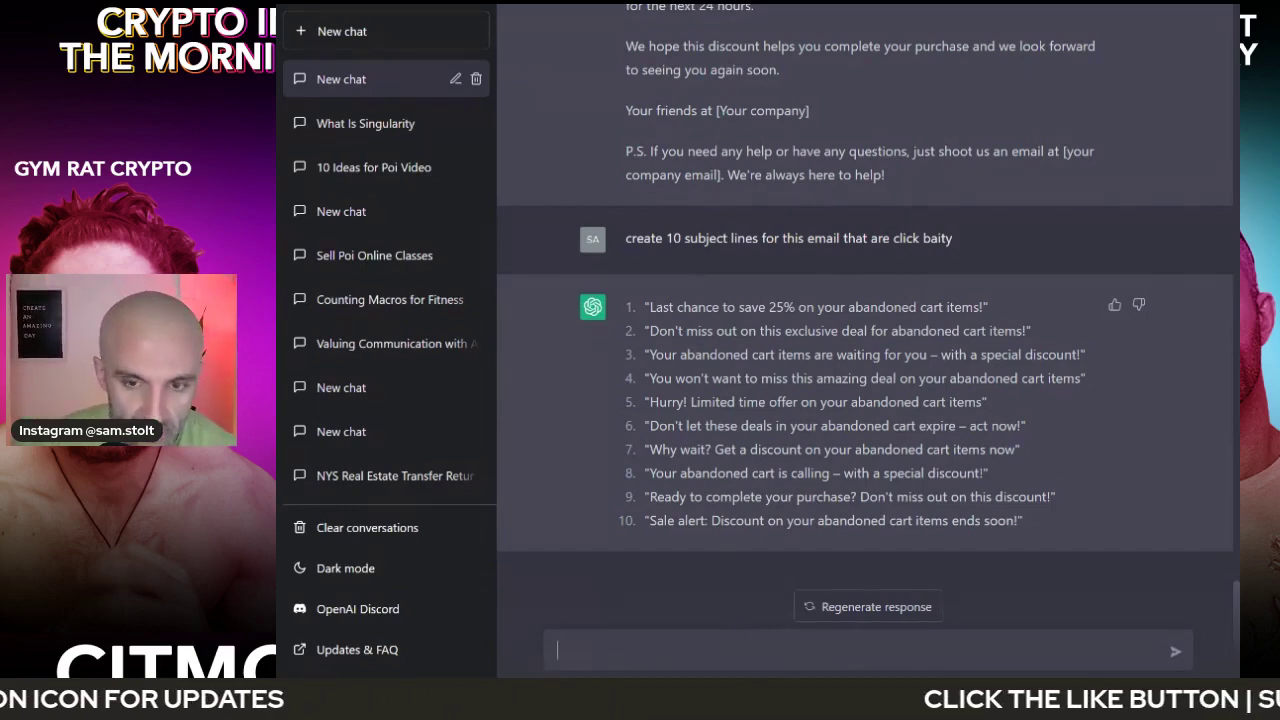
# Step: Request a residential lease agreement with a $100 extra monthly charge for pets under 20lbs and a section on breaking the lease or subleasing
pyautogui.write('wri')
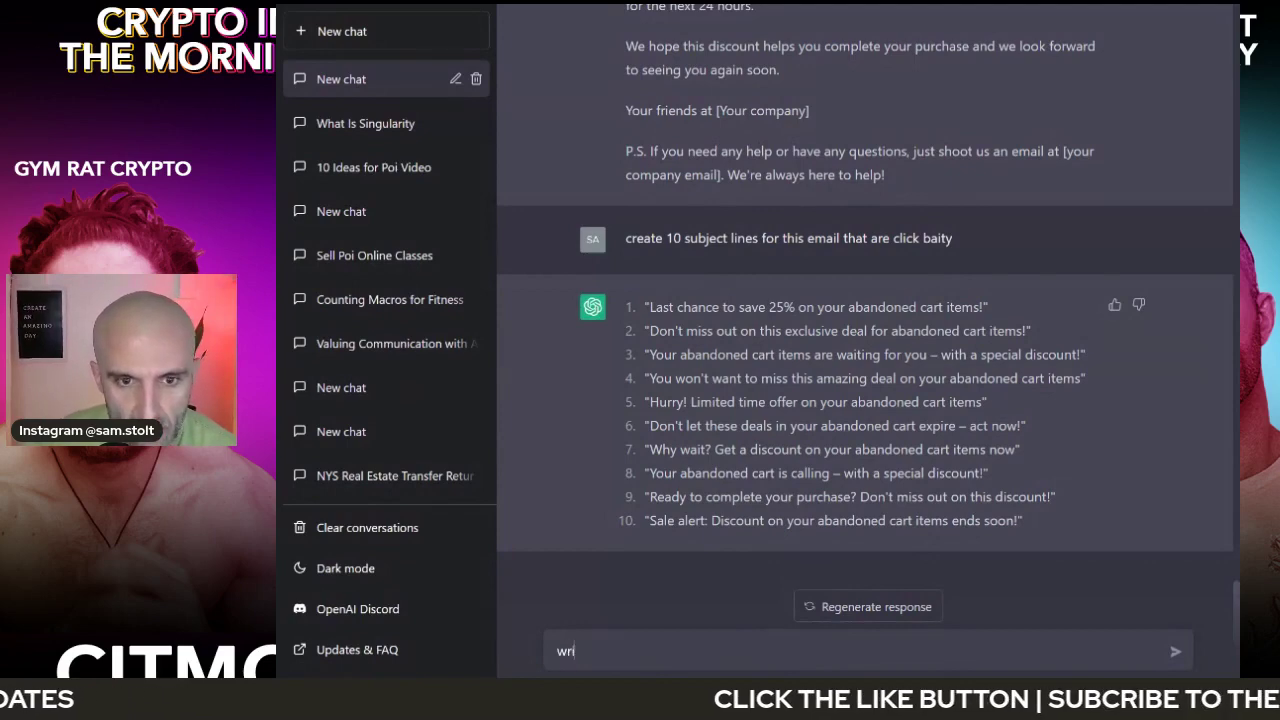
pyautogui.write('te me a ')
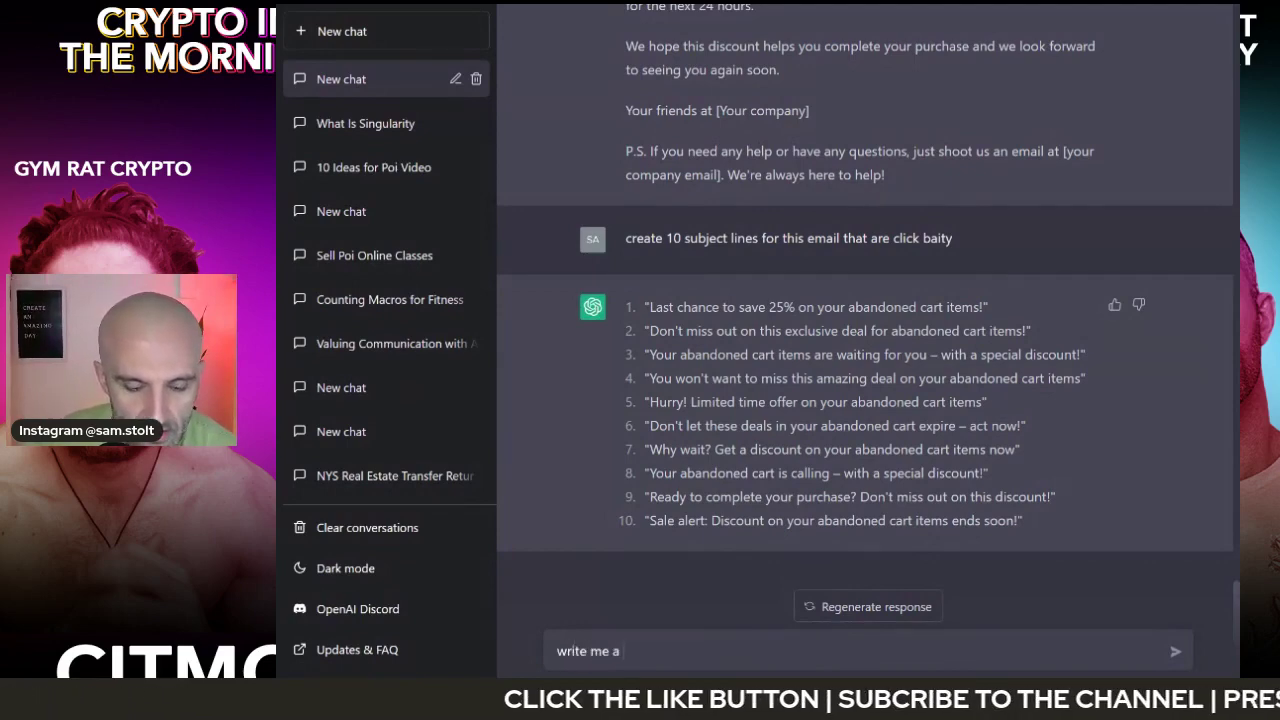
pyautogui.write('re')
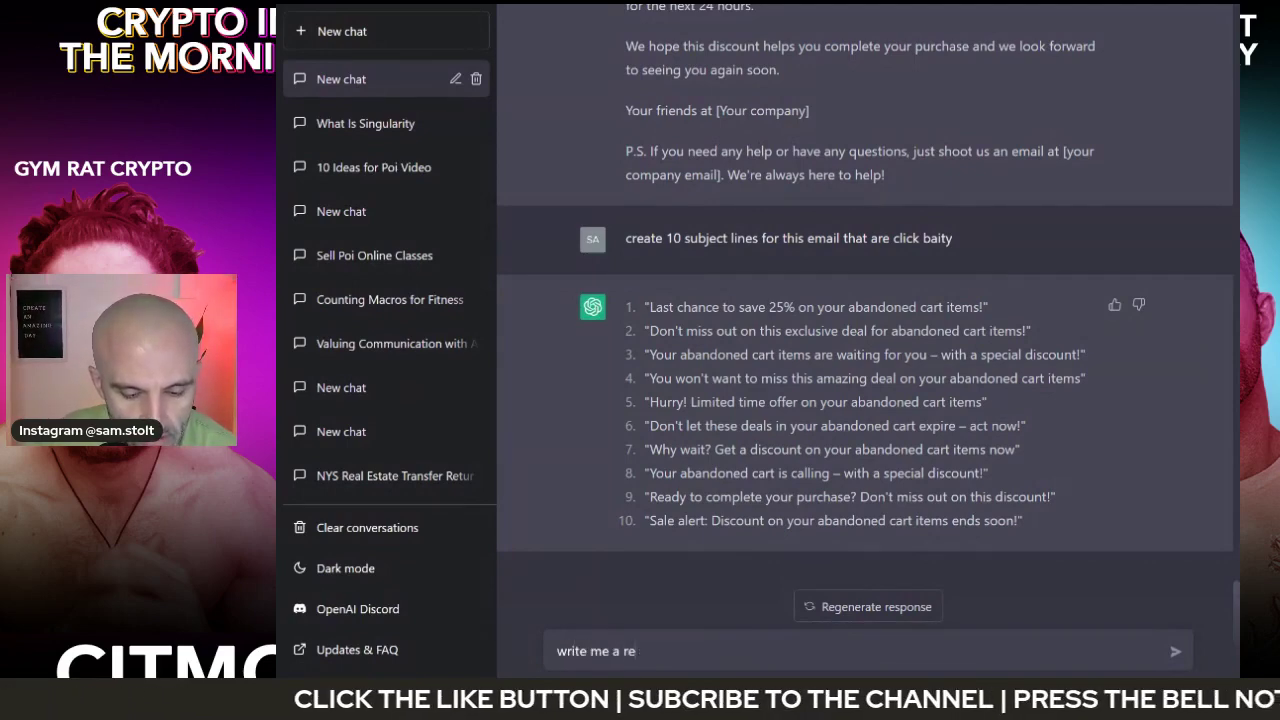
pyautogui.write('sidentail ')
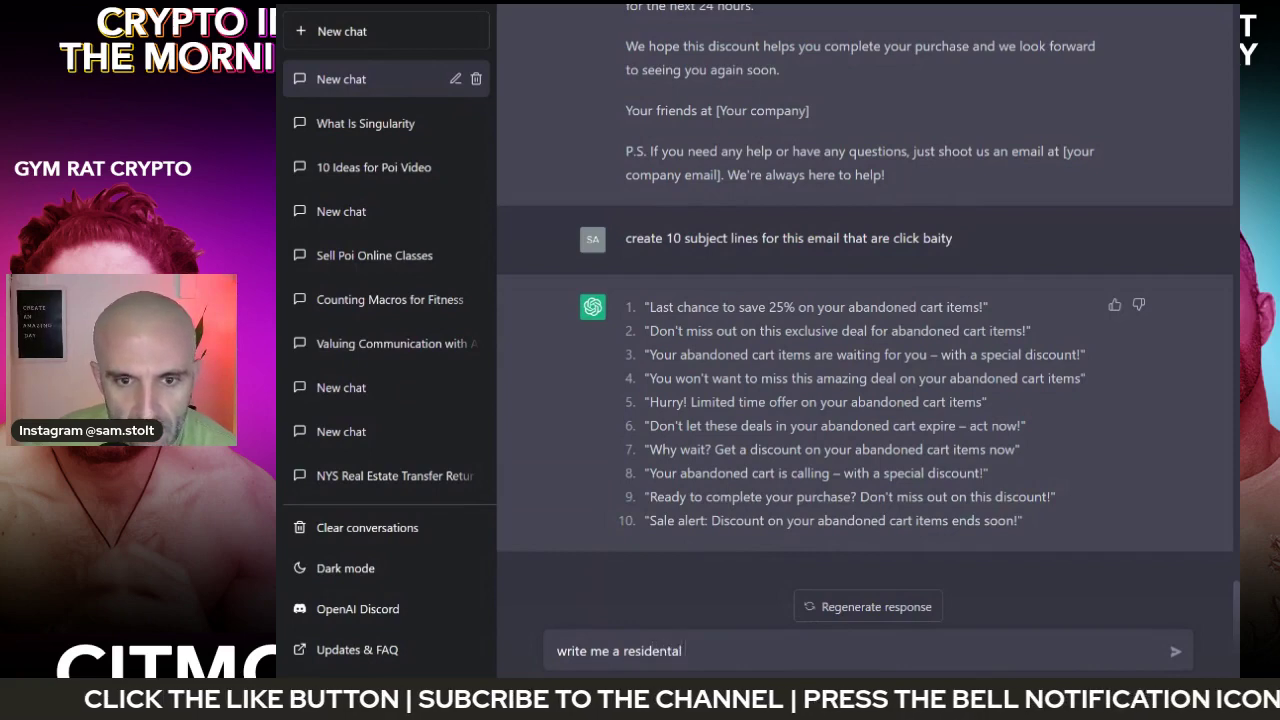
pyautogui.write('lease')
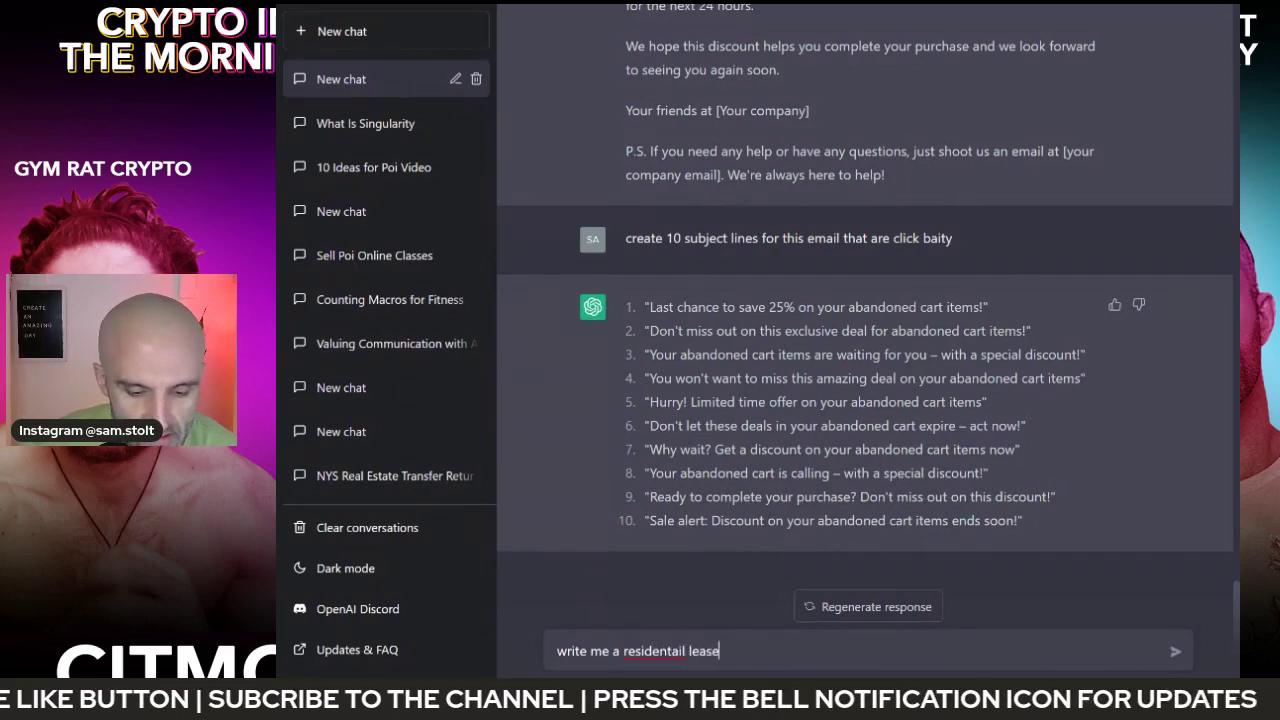
pyautogui.write(' agreement and add a section for pets for $100 extra per month if the pet')
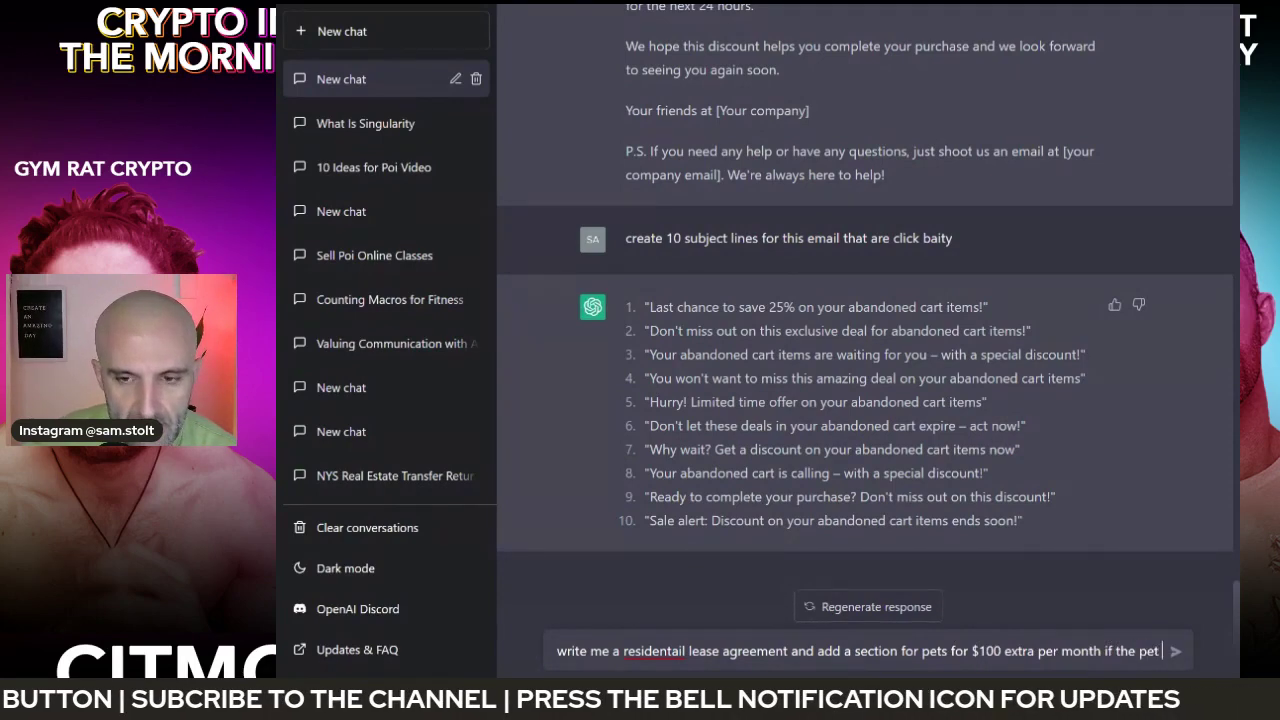
pyautogui.write('is less than')
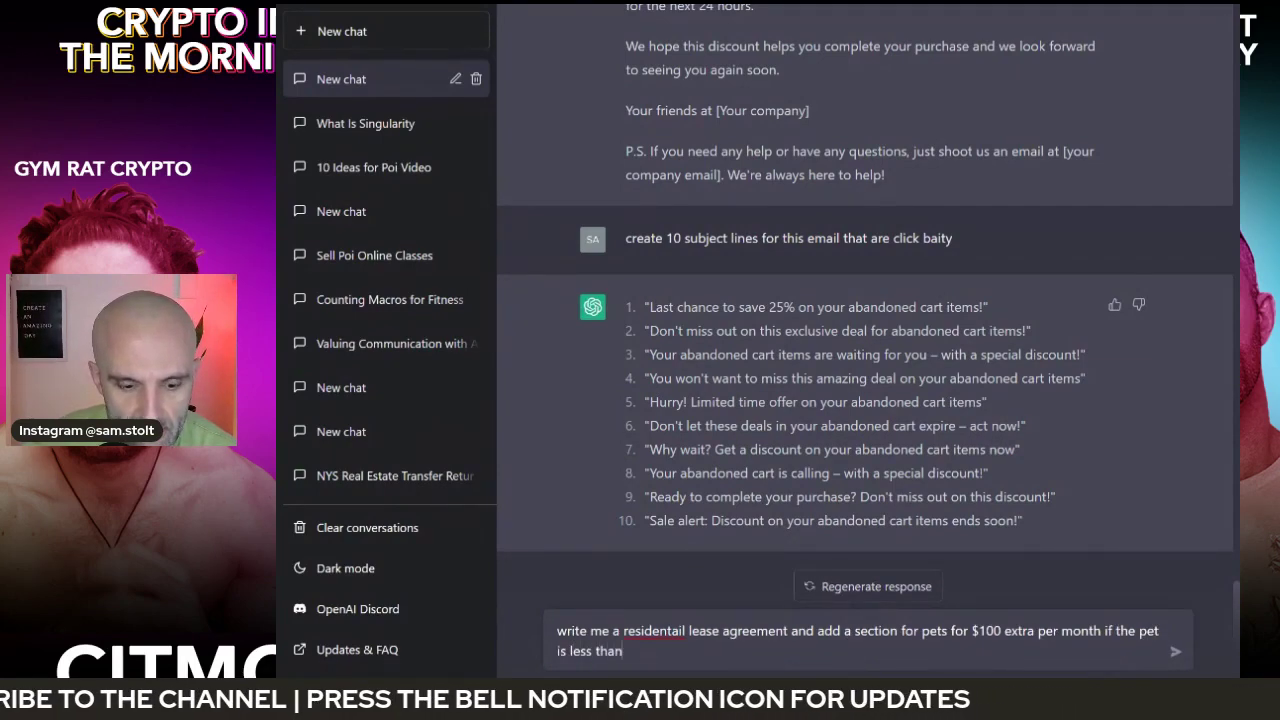
pyautogui.write(' 20')
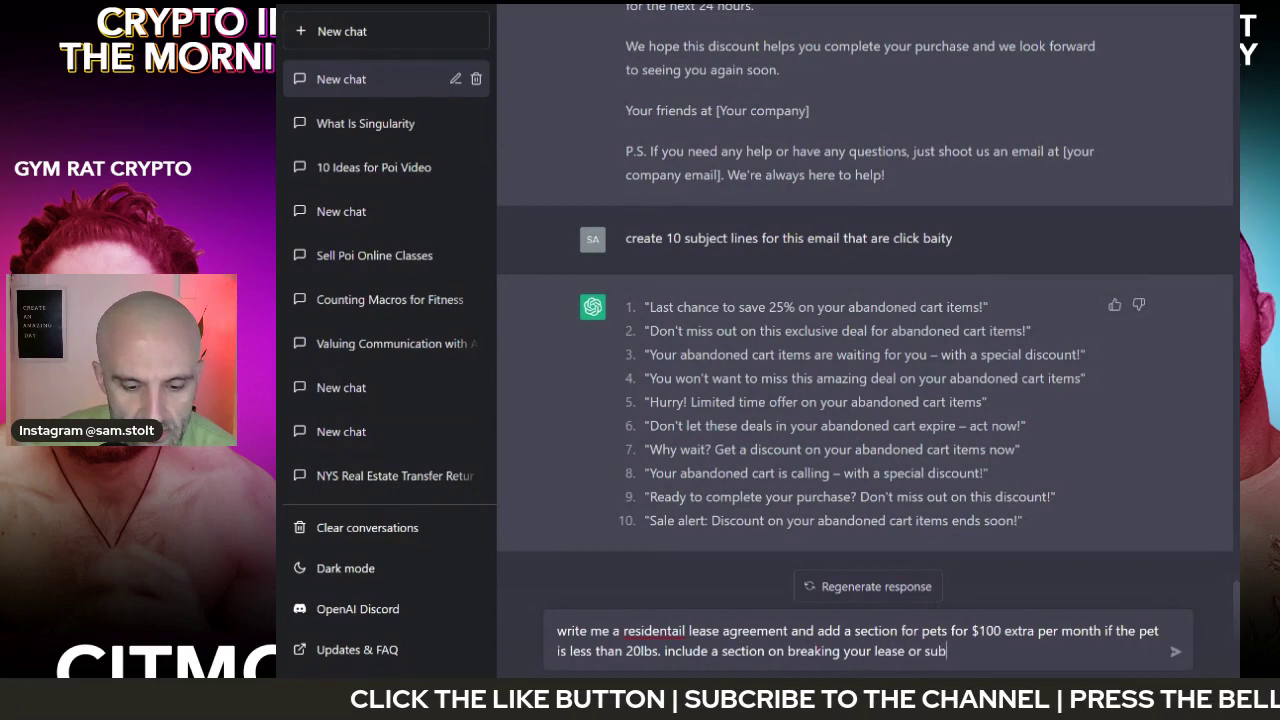
pyautogui.press('Return')
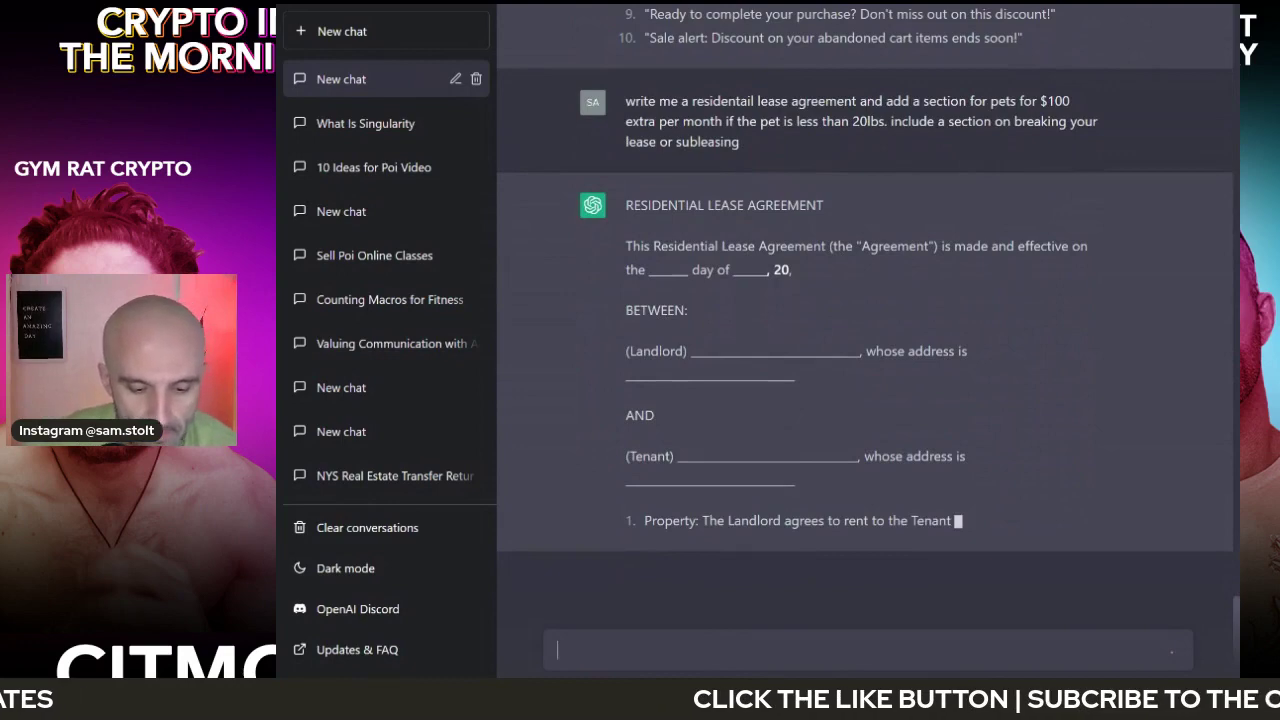
# Step: Draft a follow-up prompt, without sending it, to update this lease to be specific for the state of florida and the county of pinellas
pyautogui.write('updates')
pyautogui.press('BackSpace')
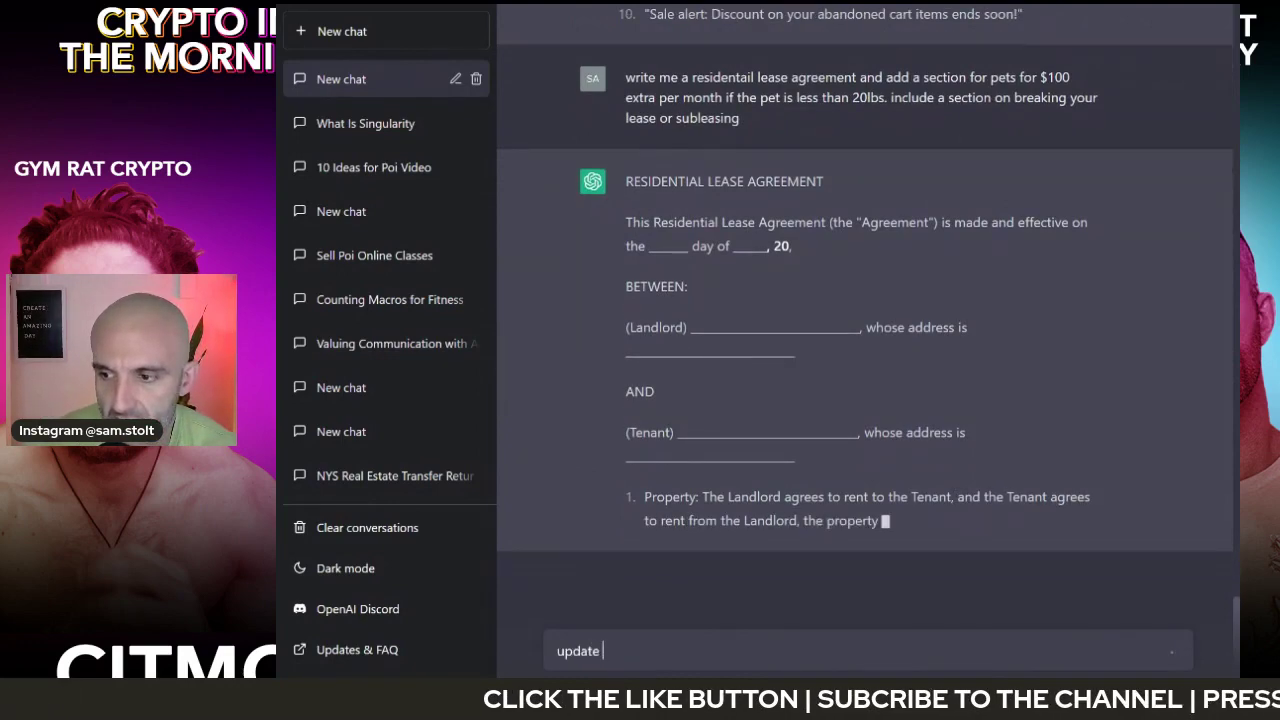
pyautogui.write('this lease ')
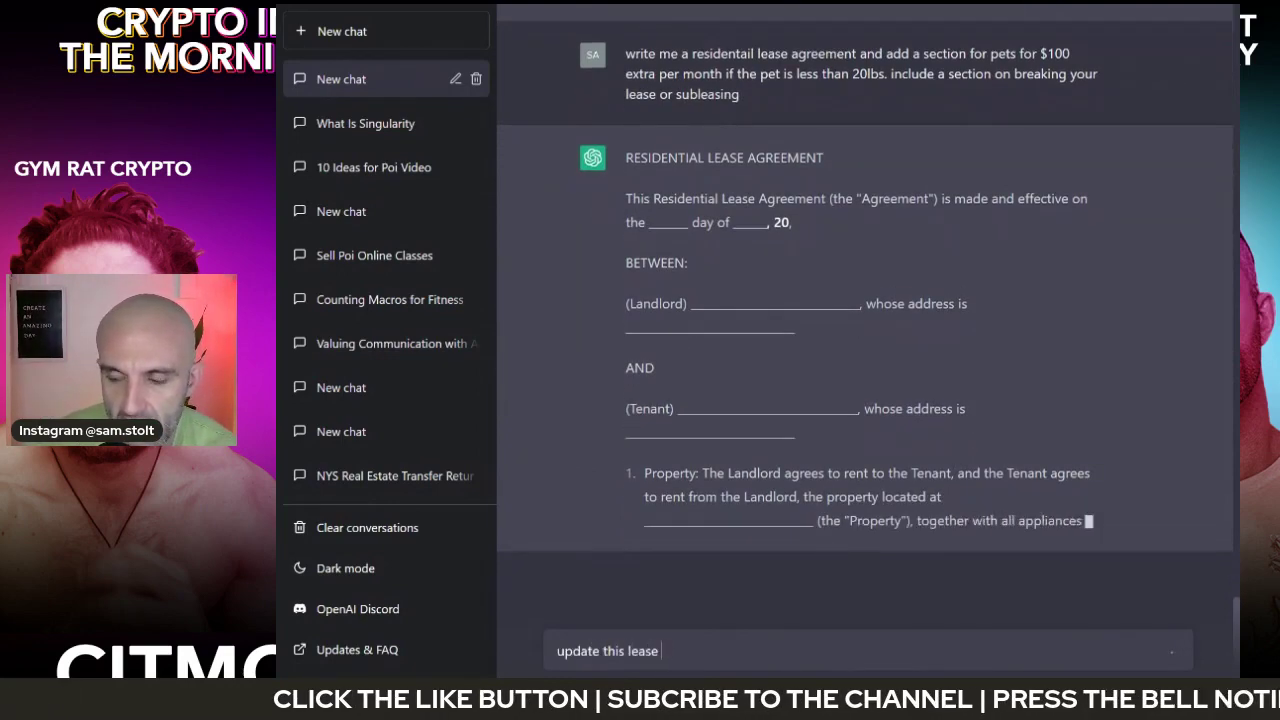
pyautogui.write('to be speci')
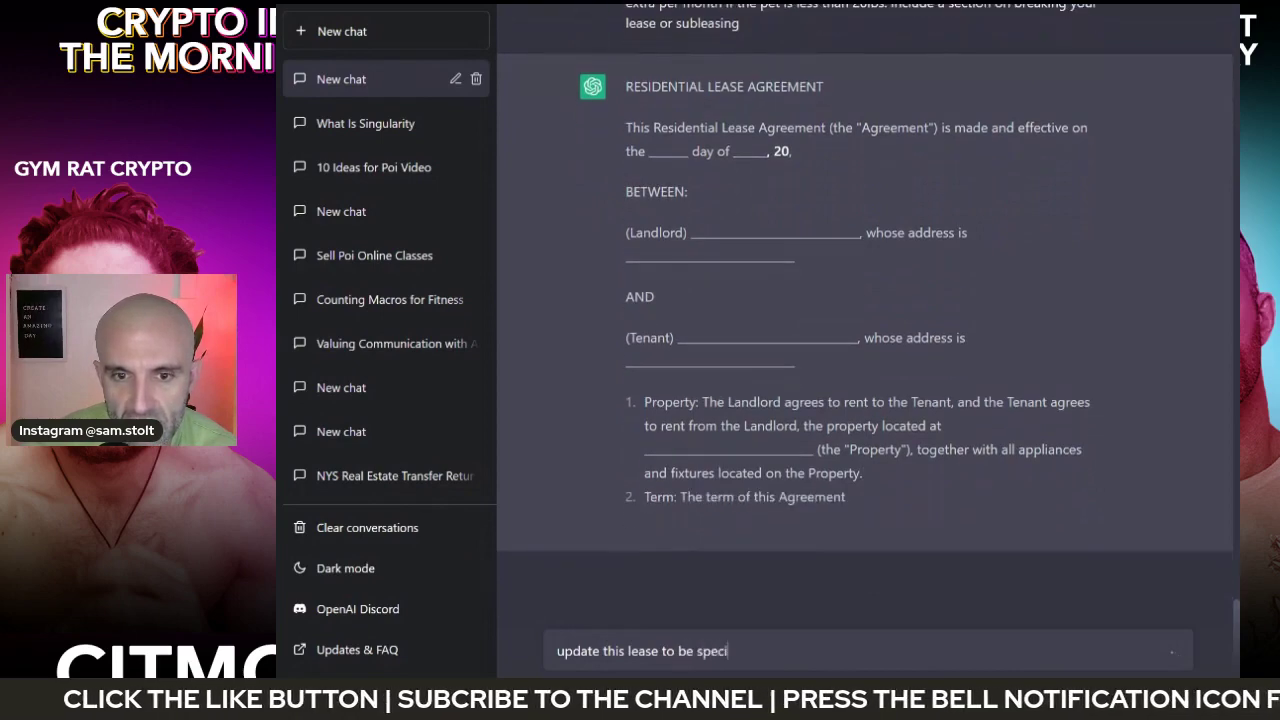
pyautogui.write('fic for the stat')
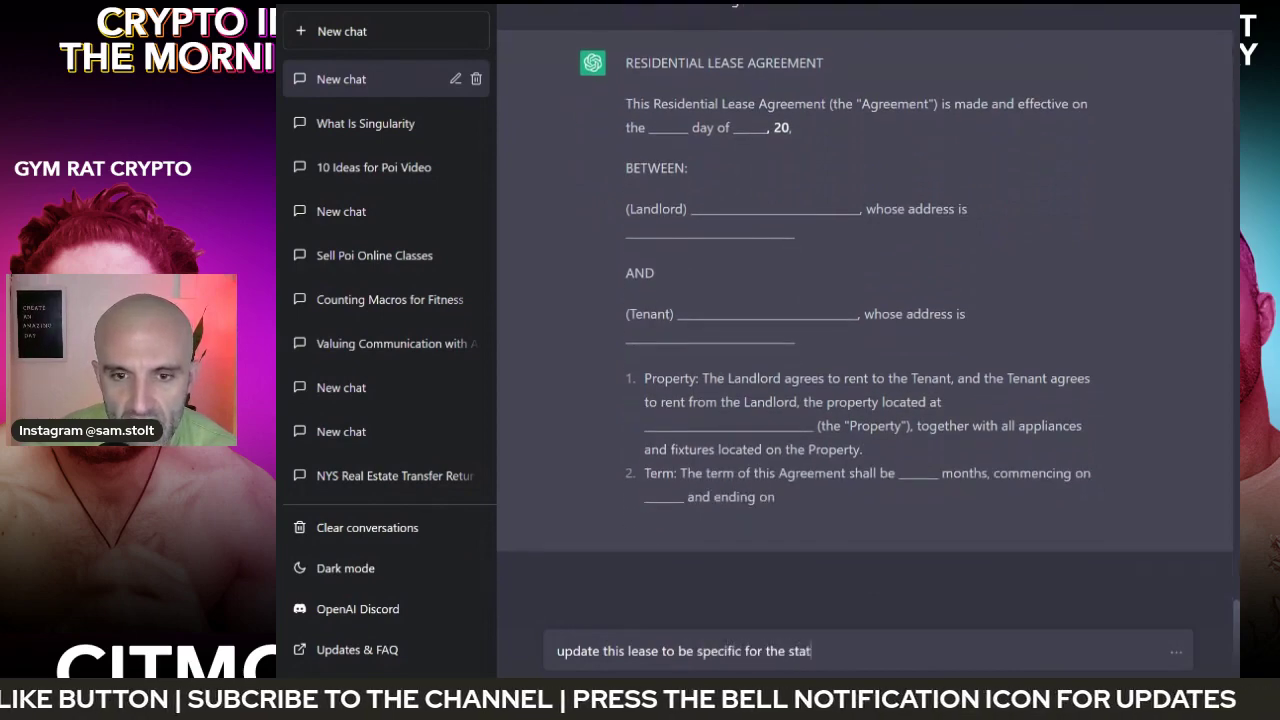
pyautogui.write('e of florida ')
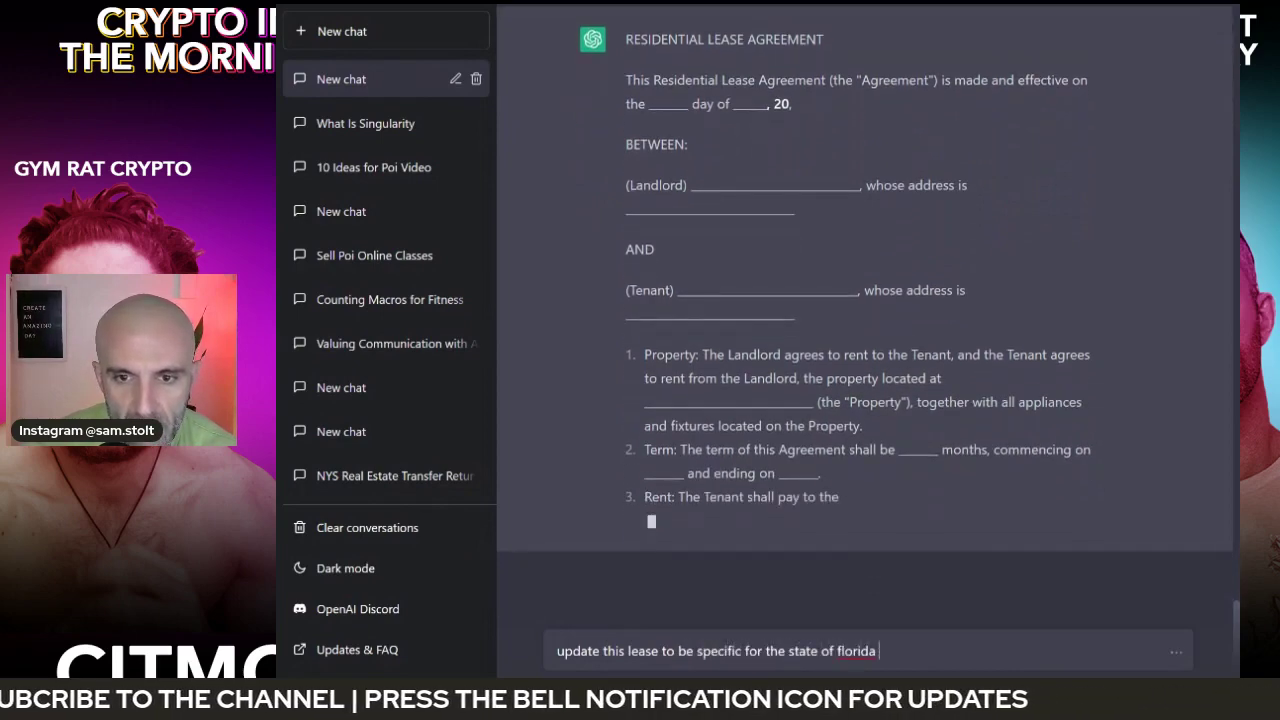
pyautogui.write('and the ')
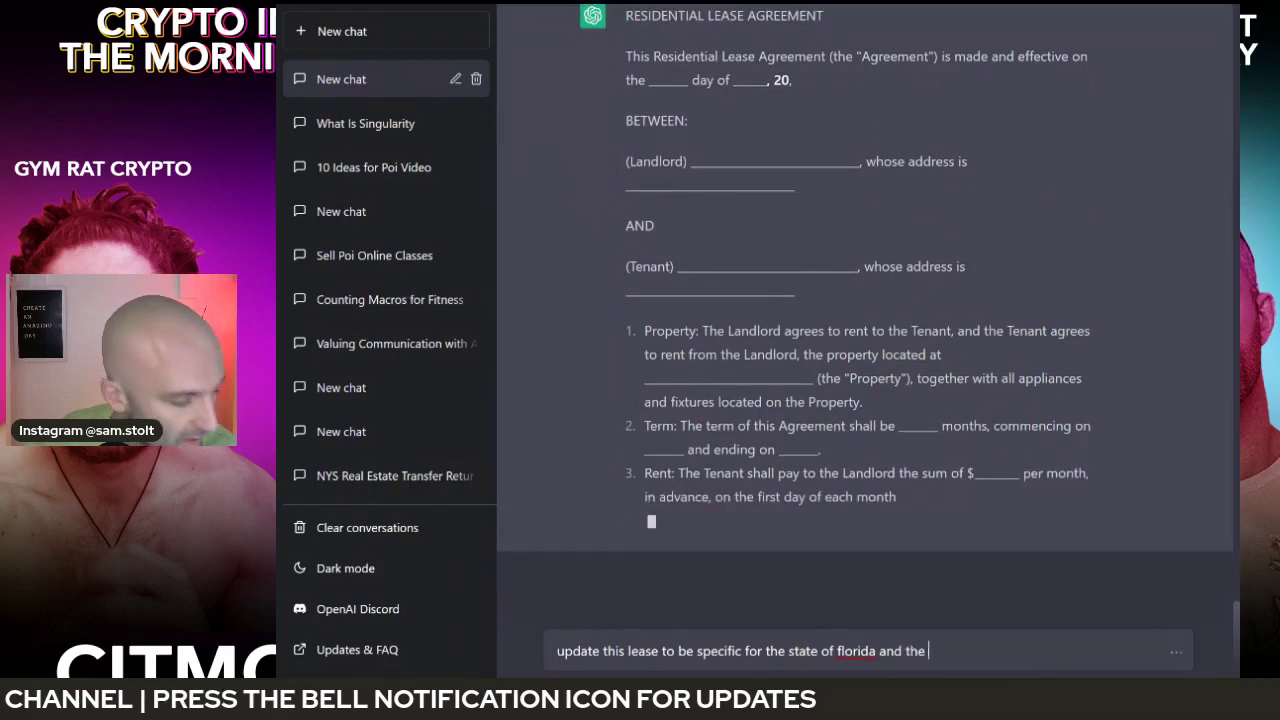
pyautogui.write('county')
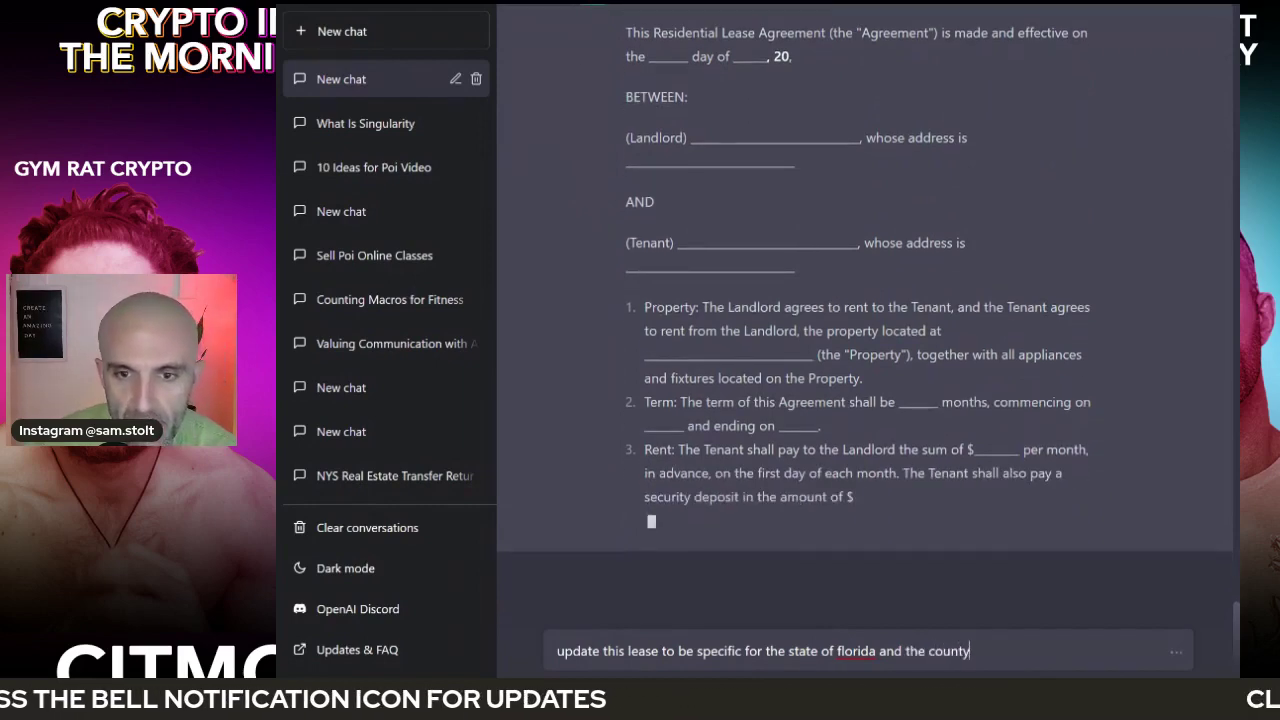
pyautogui.write(' of pinellas')
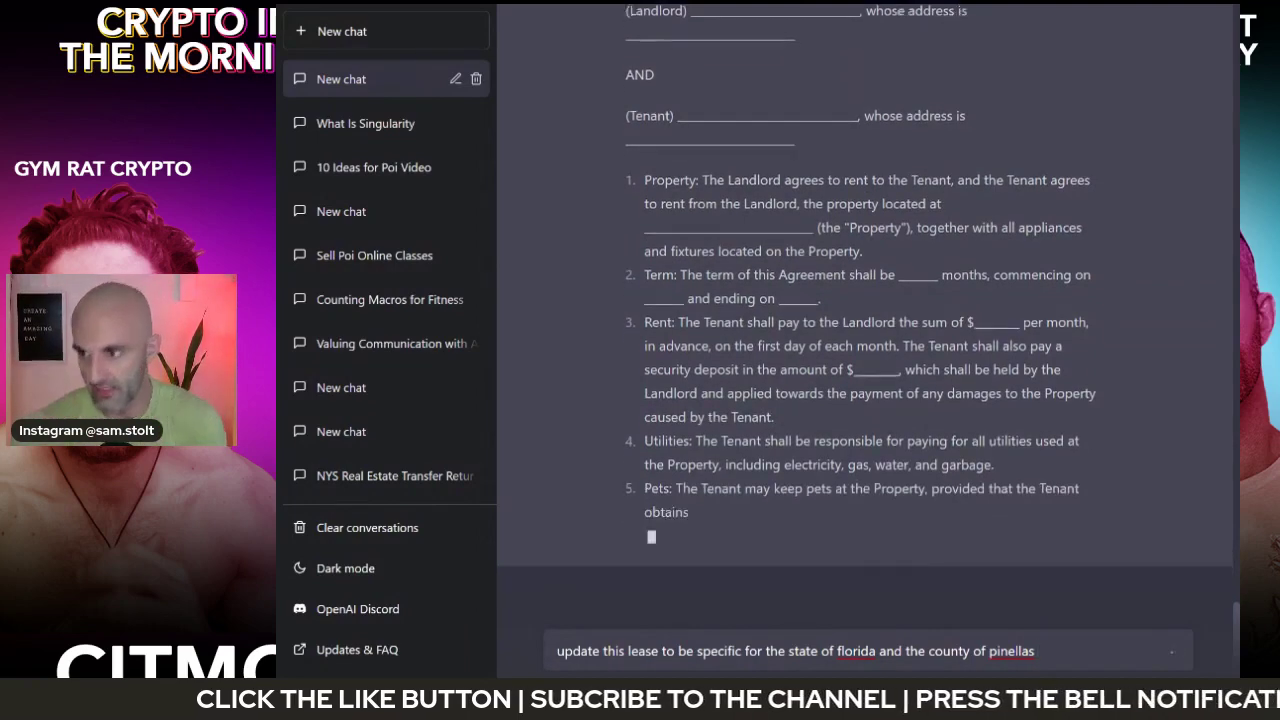
# Step: Review the generated lease's clauses on utilities, pets, subleasing and breaking the lease, and submit the drafted update request
pyautogui.scroll(10, 865, 285)
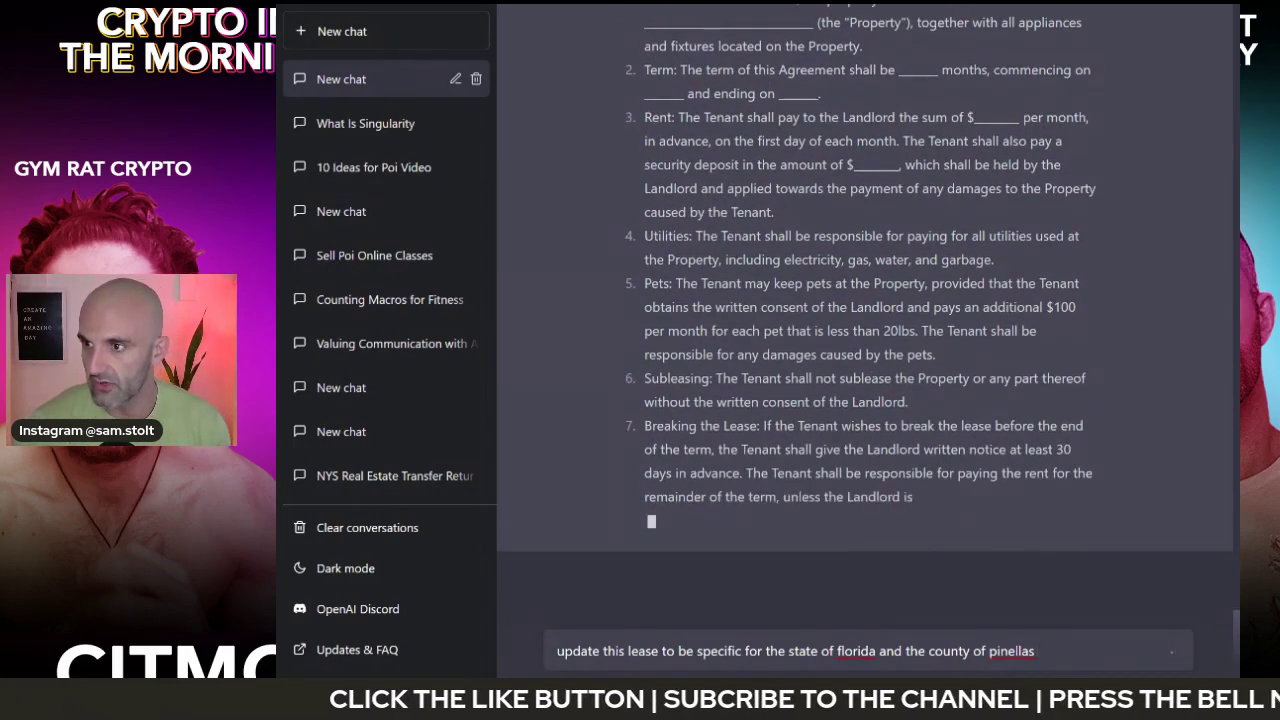
pyautogui.moveTo(762, 236); pyautogui.dragTo(1000, 220)
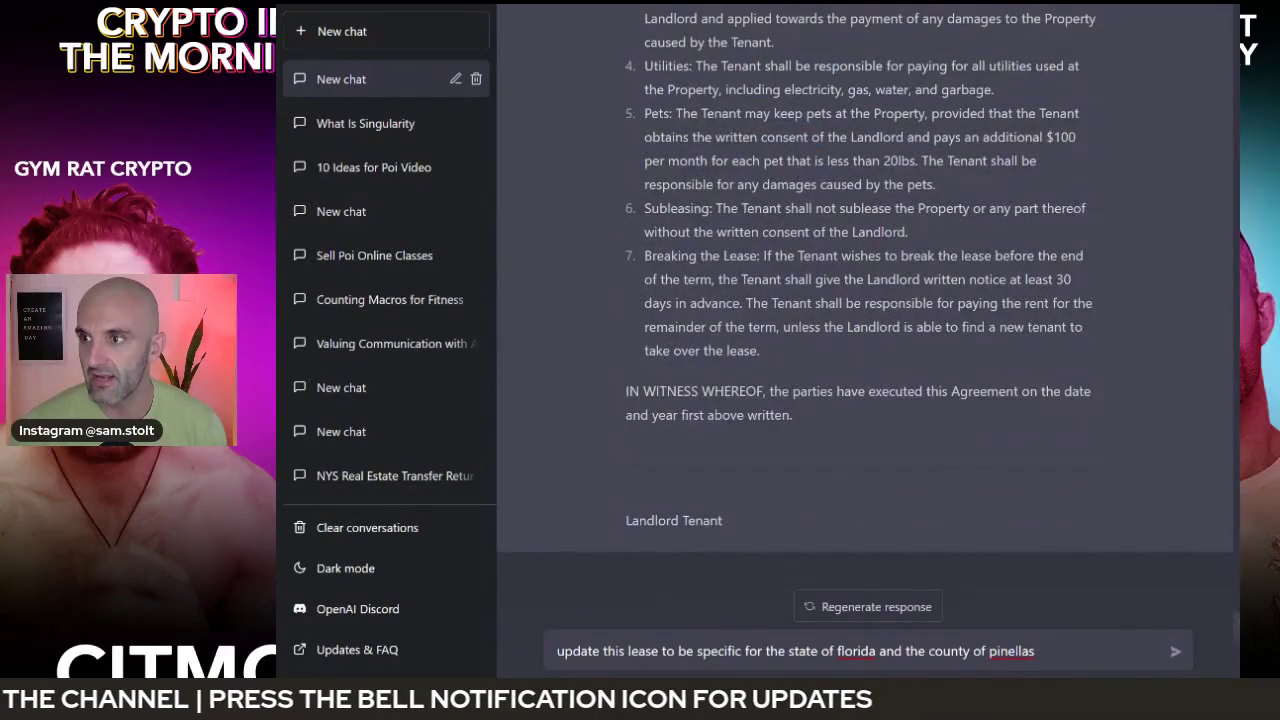
pyautogui.moveTo(765, 113); pyautogui.dragTo(915, 89)
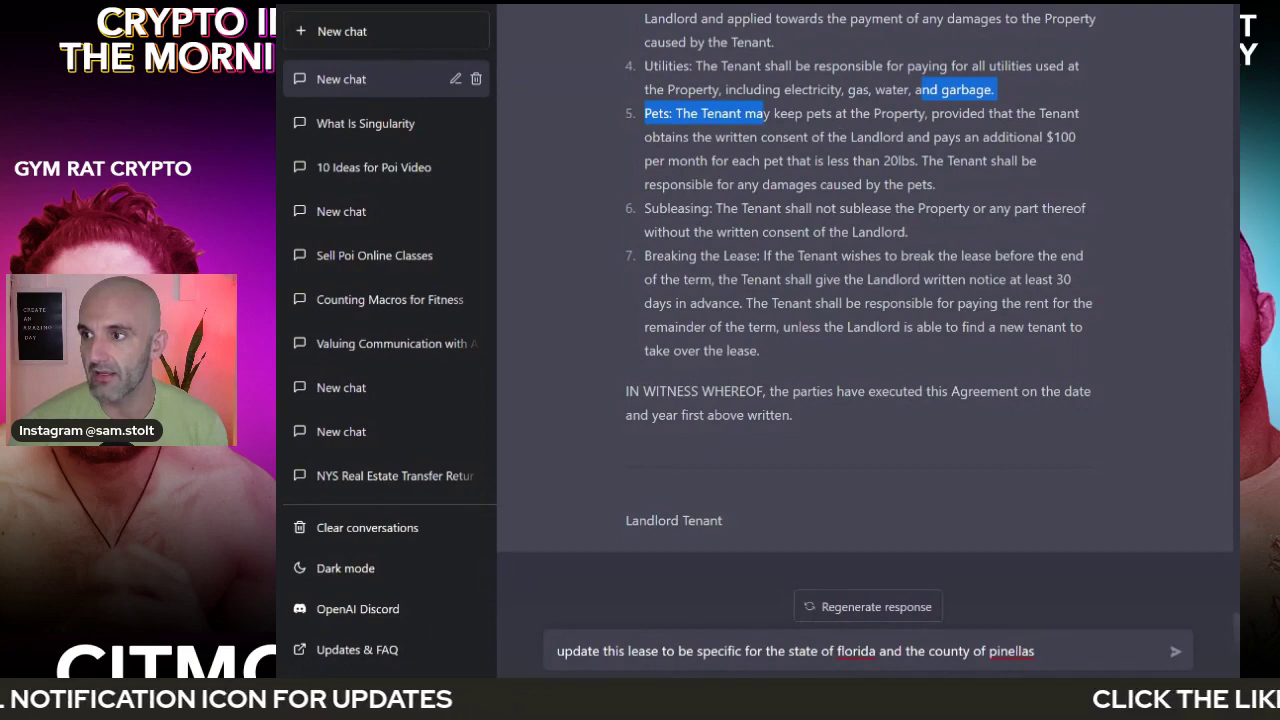
pyautogui.scroll(1, 865, 300)
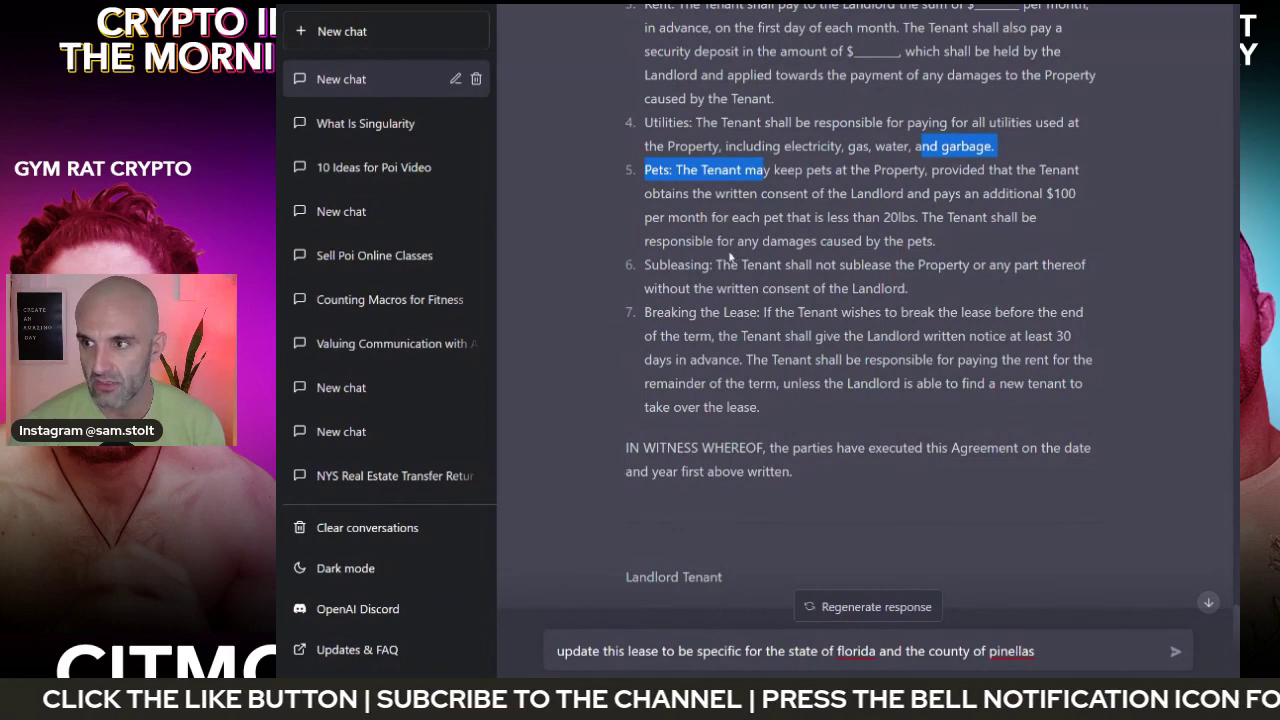
pyautogui.scroll(-1, 955, 628)
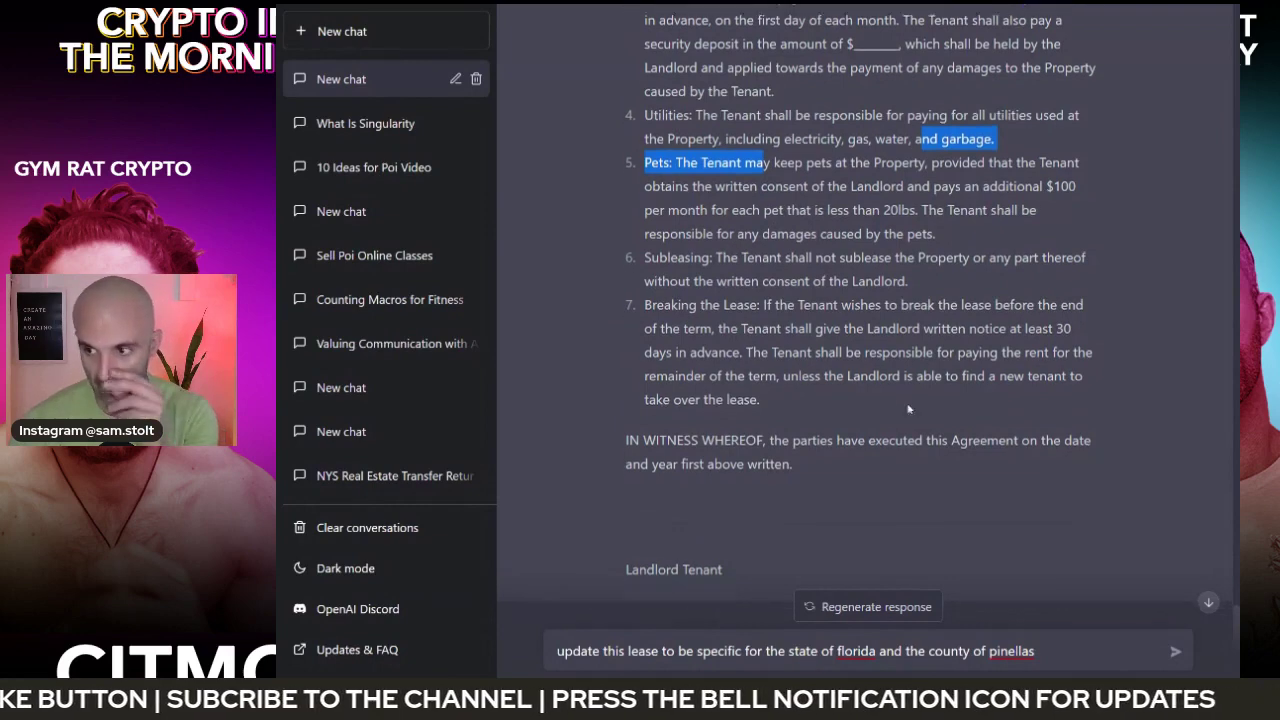
pyautogui.click(1045, 637)
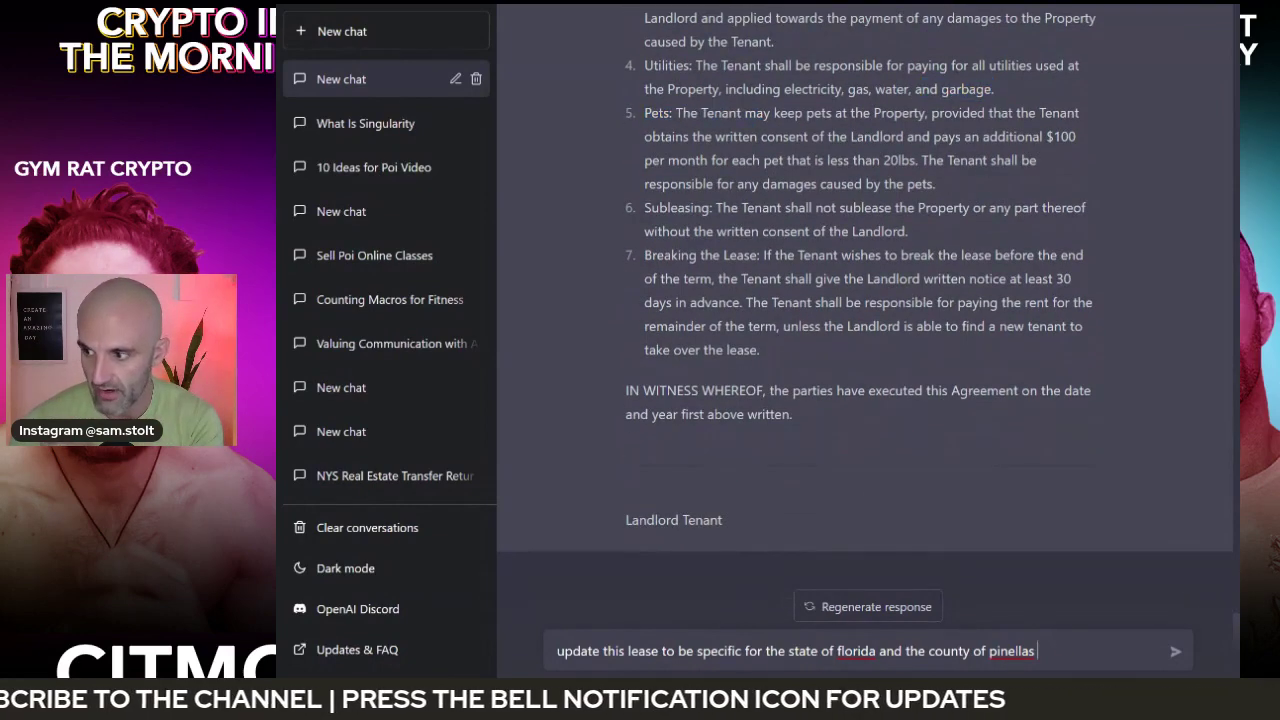
pyautogui.press('Return')
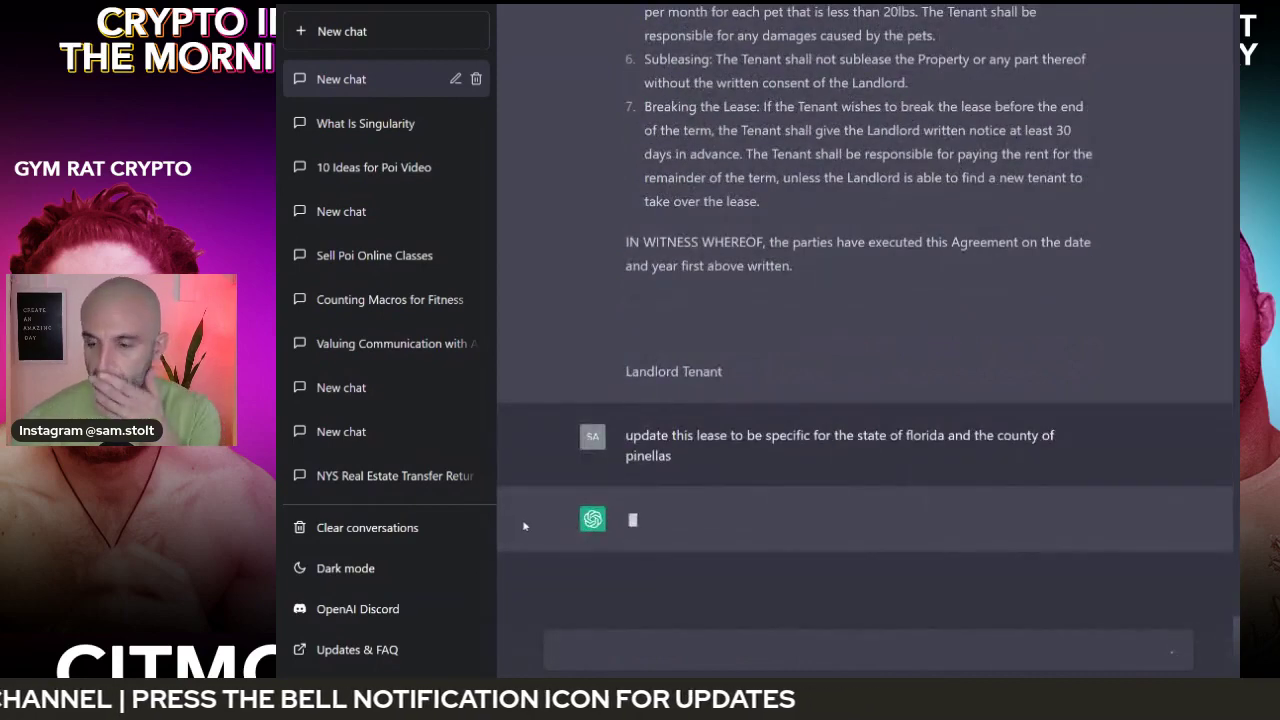